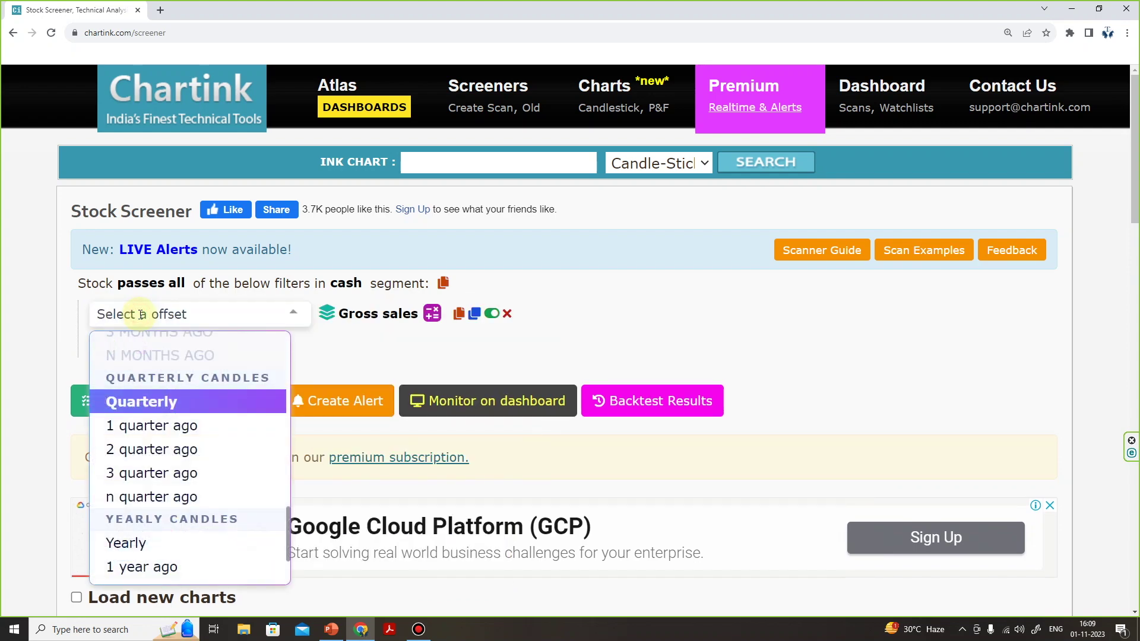
Make the first filter yearly Gross sales greater than Gross sales from 4 years ago
click(138, 547)
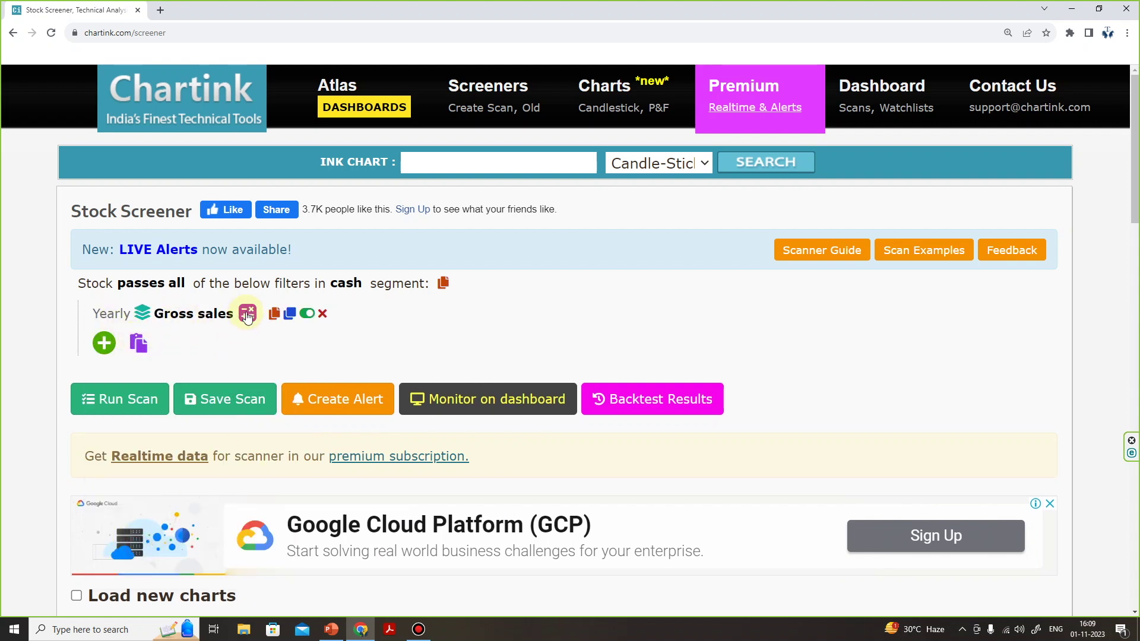
click(247, 317)
click(288, 494)
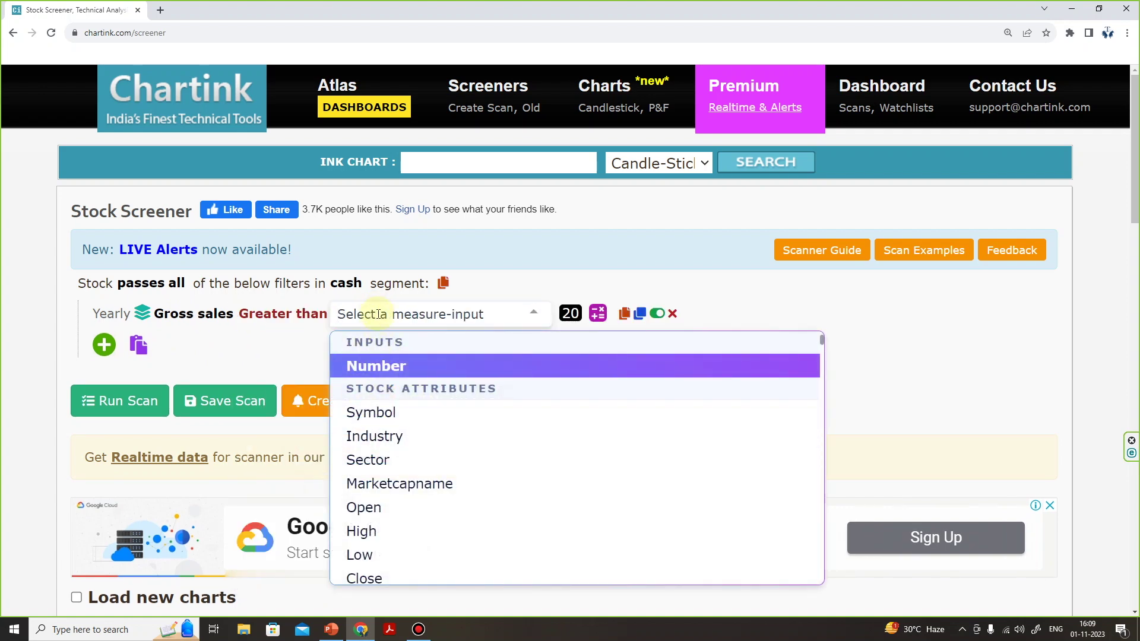
text(gross)
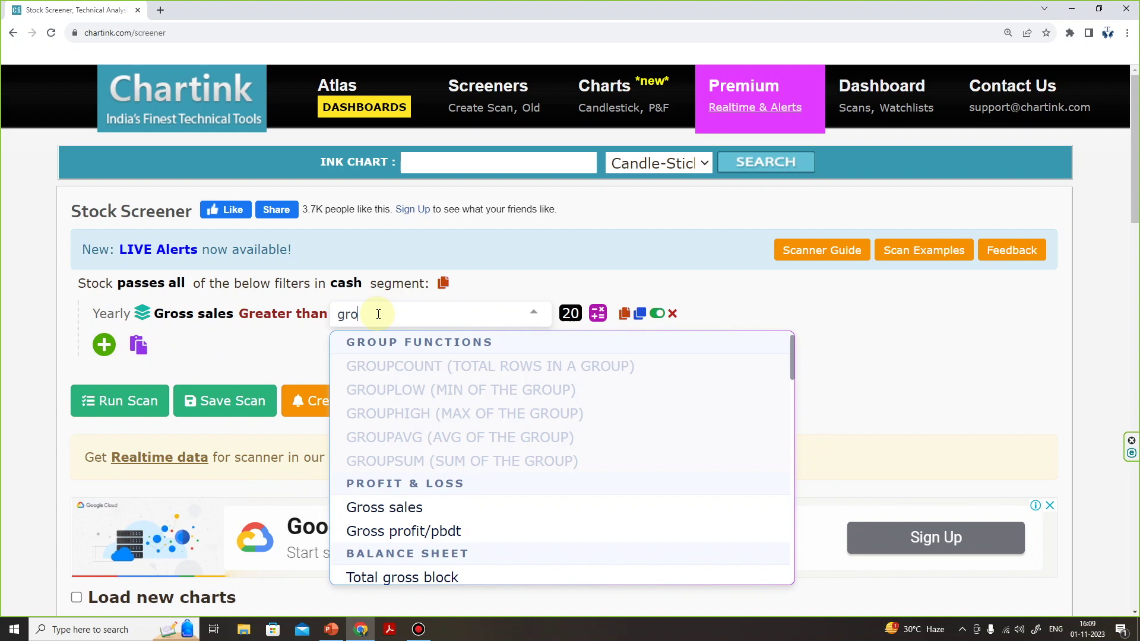
click(392, 367)
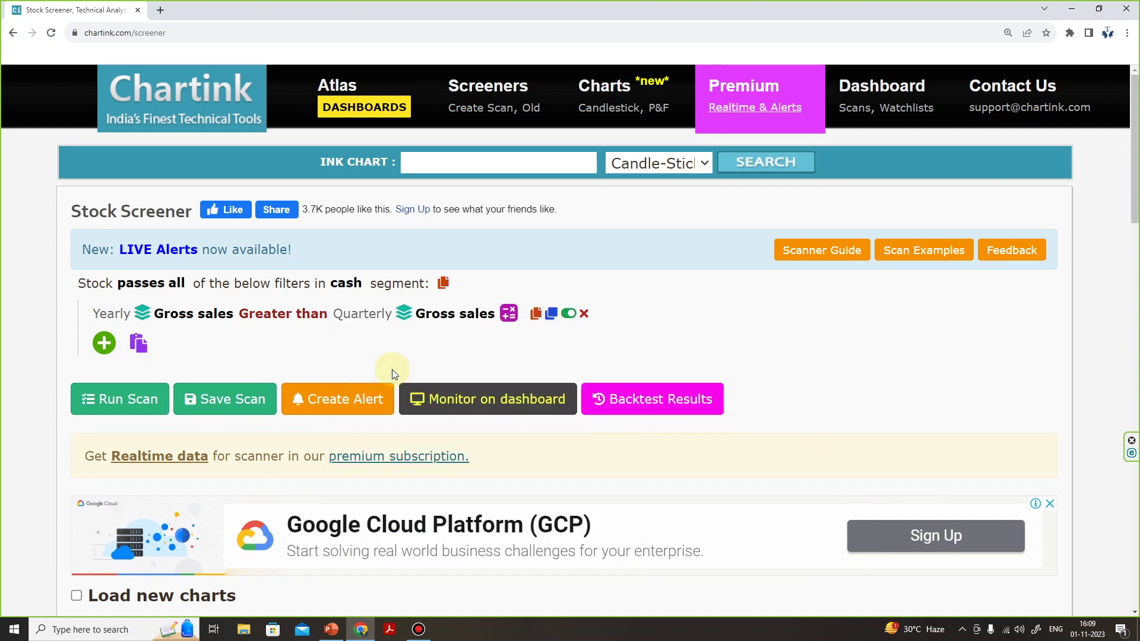
click(379, 320)
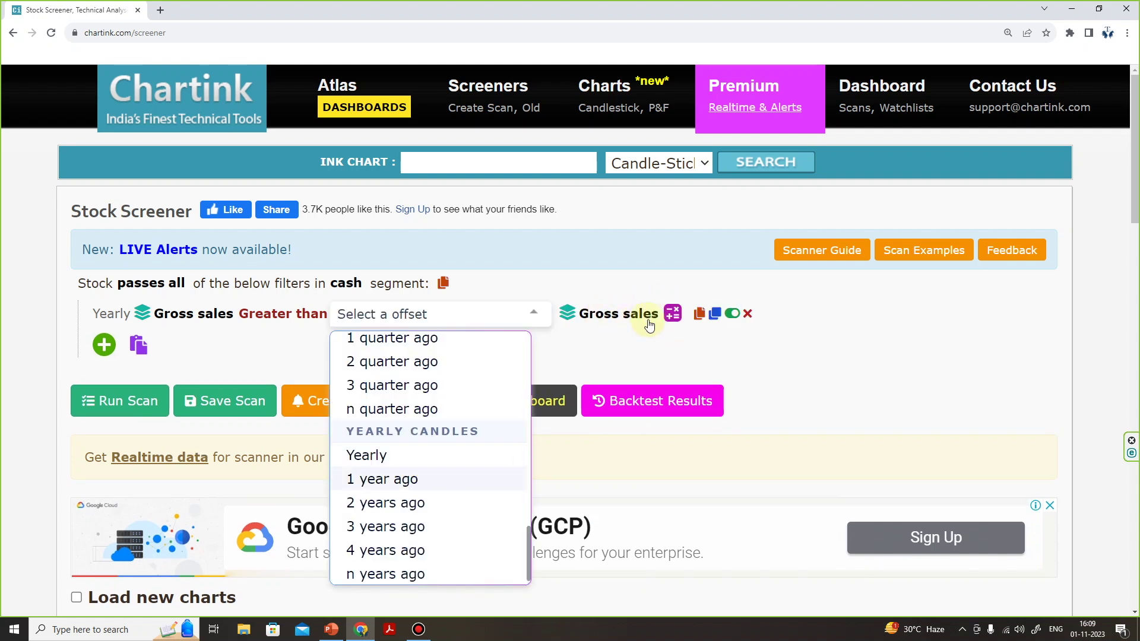
click(398, 552)
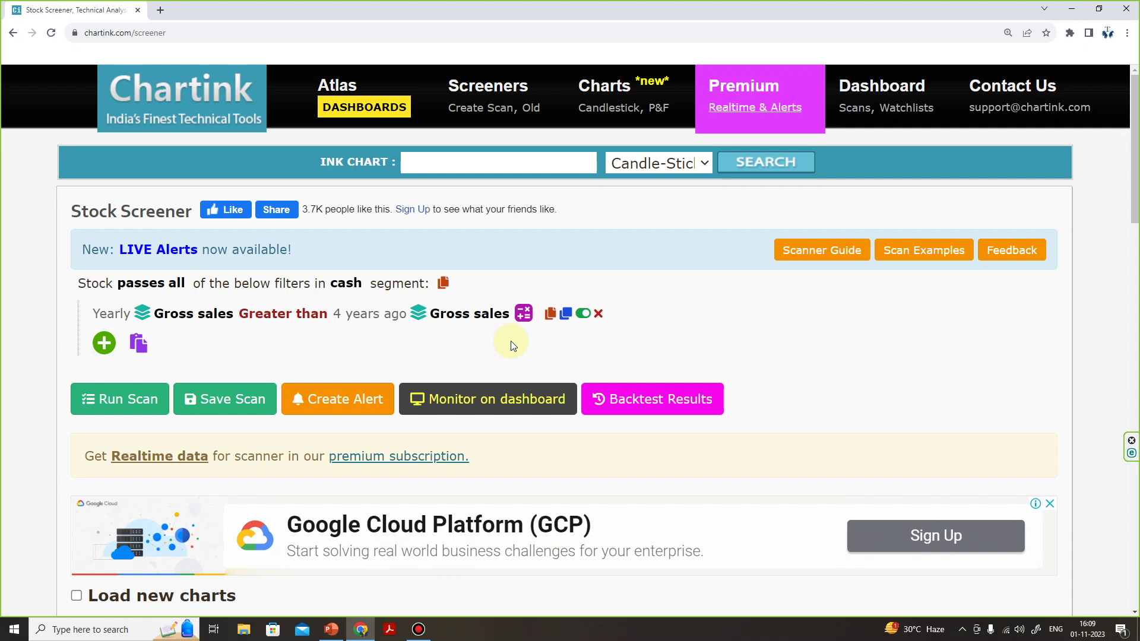
Multiply the 4-years-ago Gross sales by the number 1.2
click(525, 314)
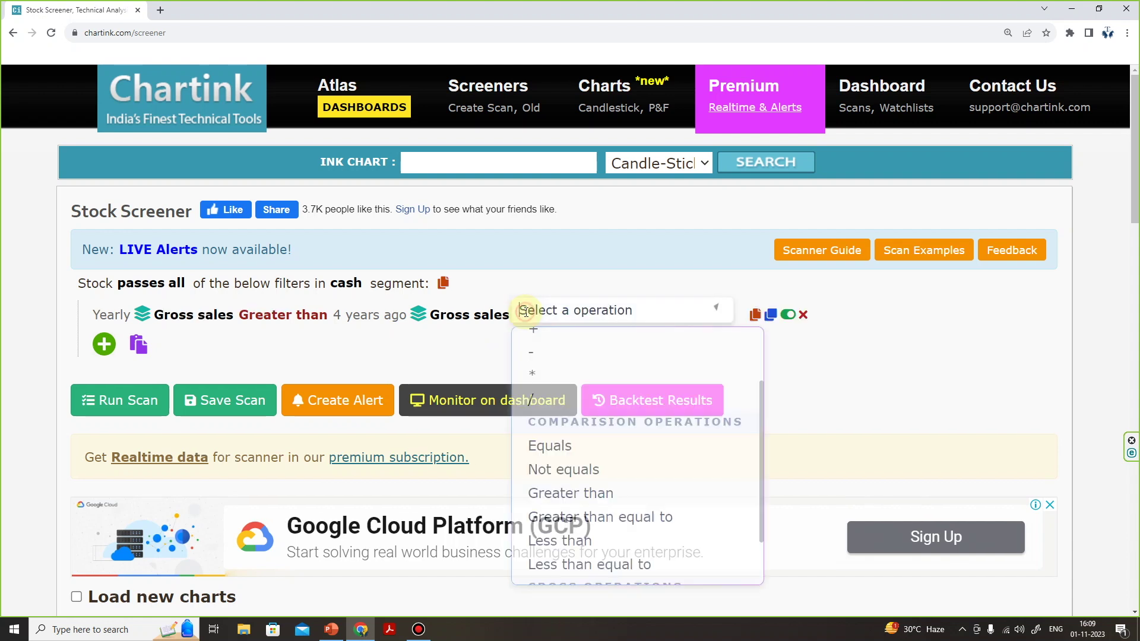
click(536, 376)
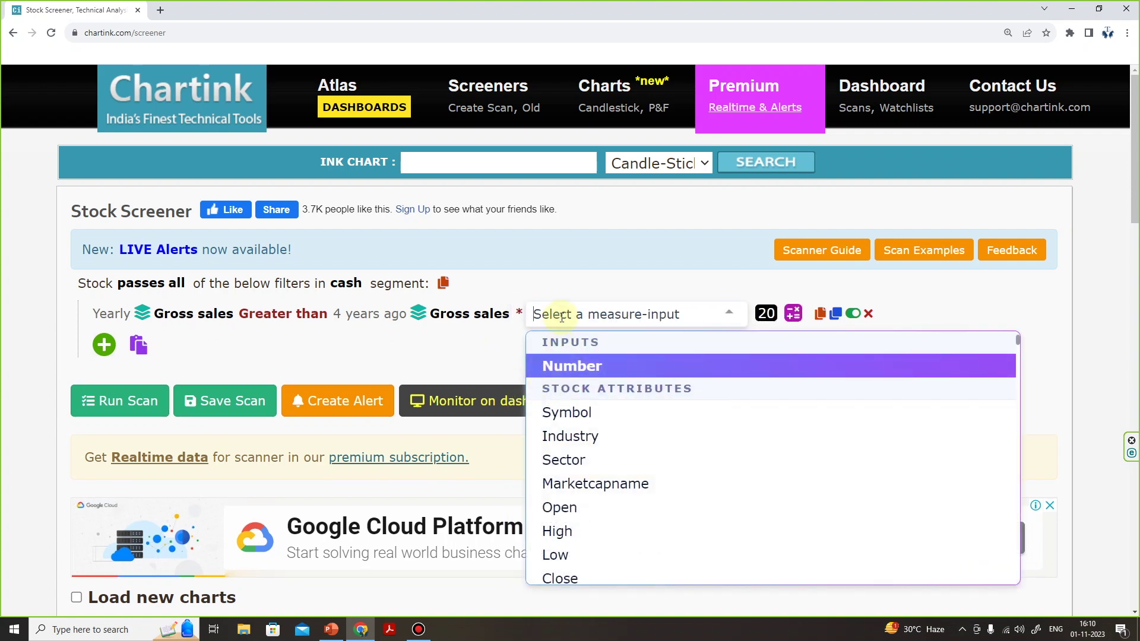
click(564, 365)
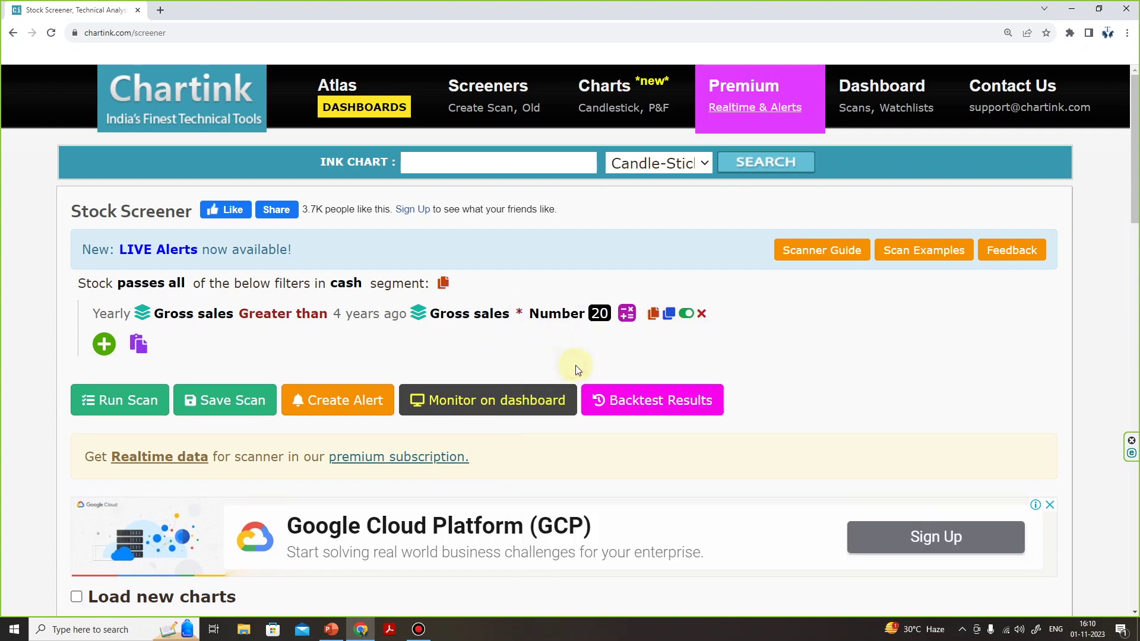
click(597, 314)
text(1.)
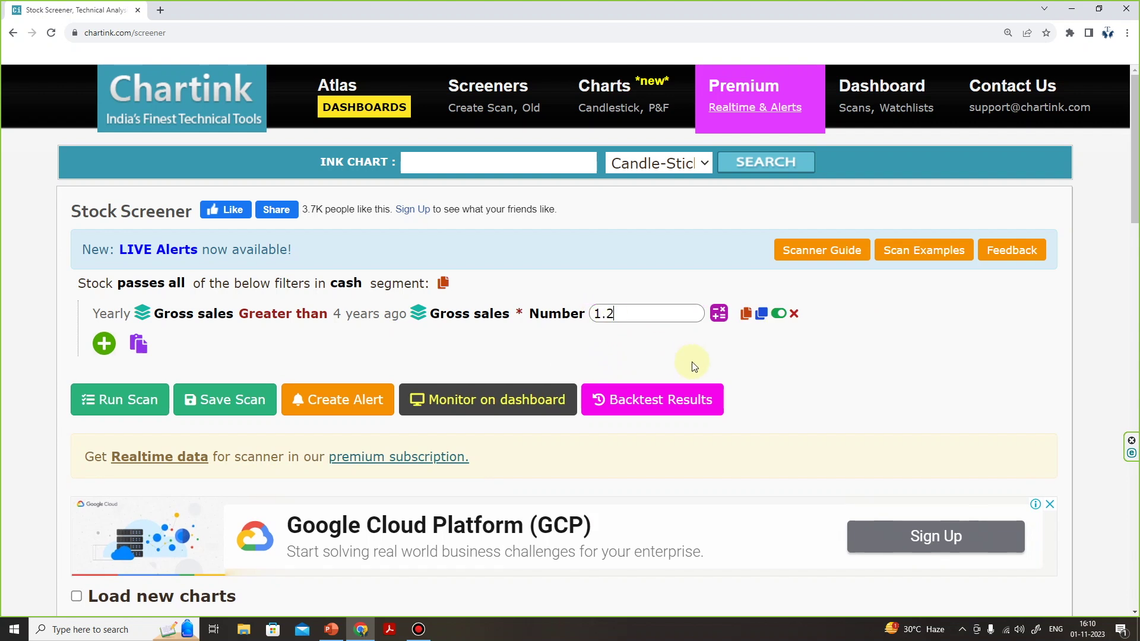
click(703, 363)
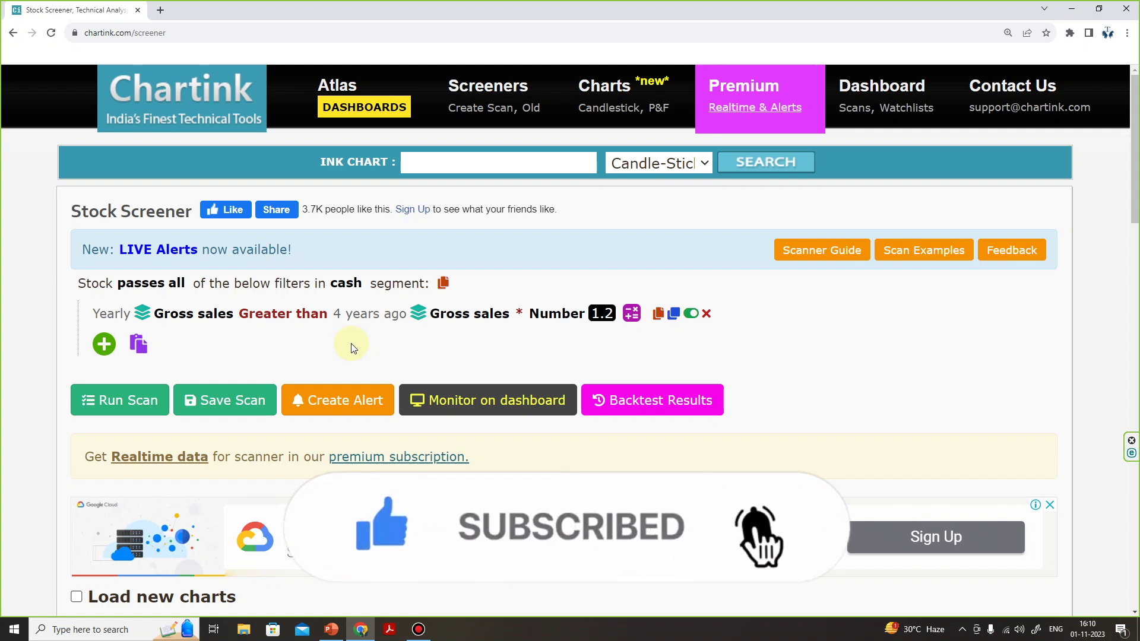
Add a second filter row based on yearly Gross sales
click(104, 345)
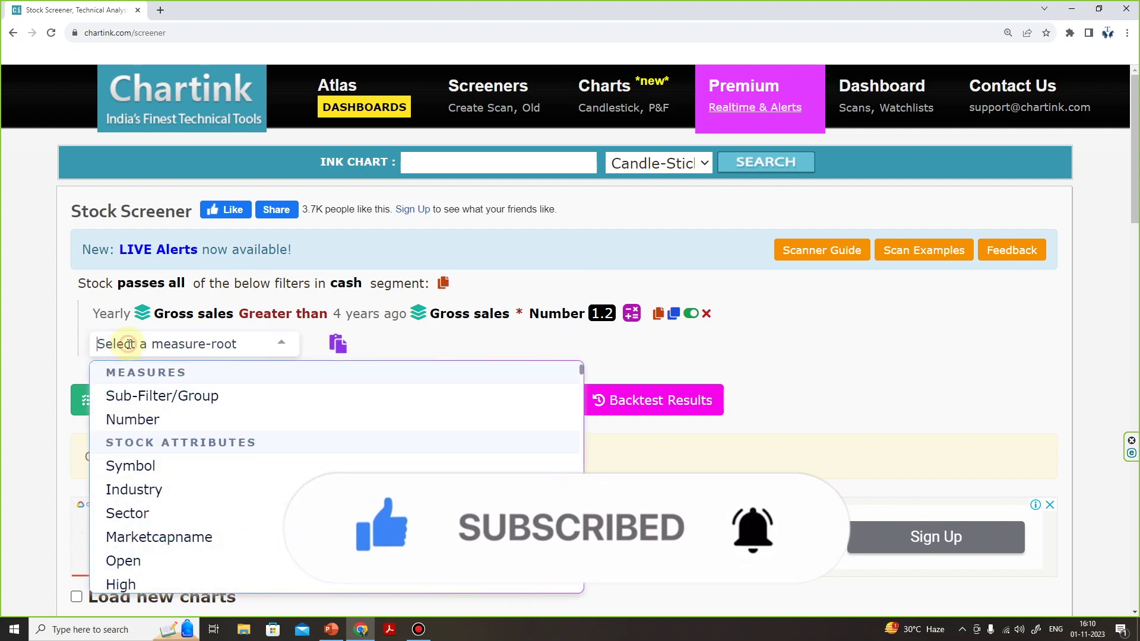
text(sales)
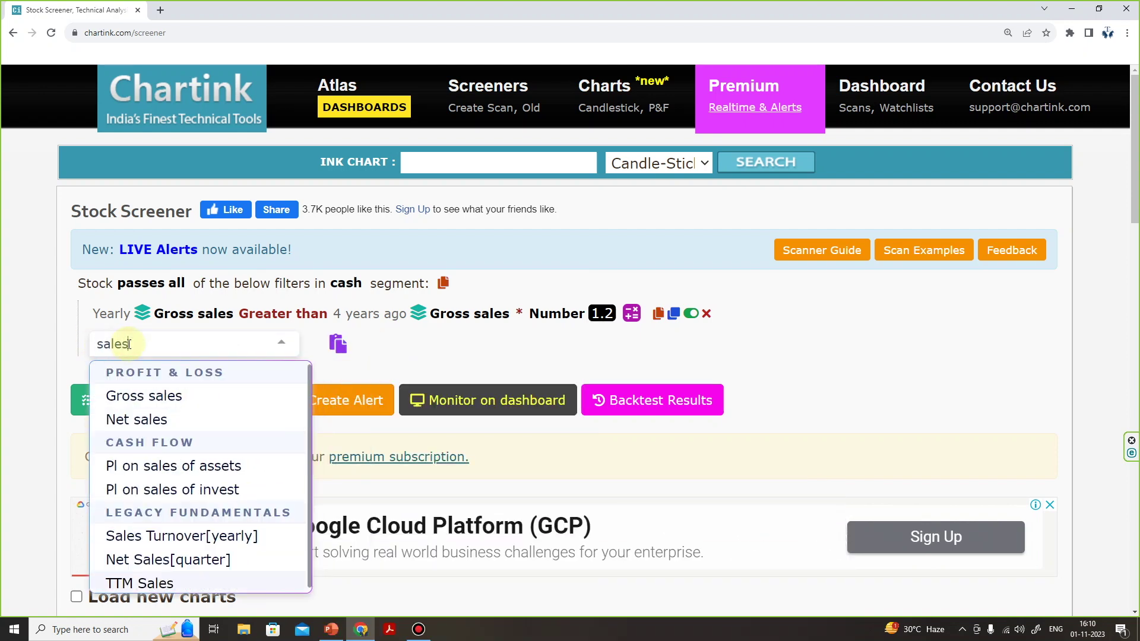
click(142, 401)
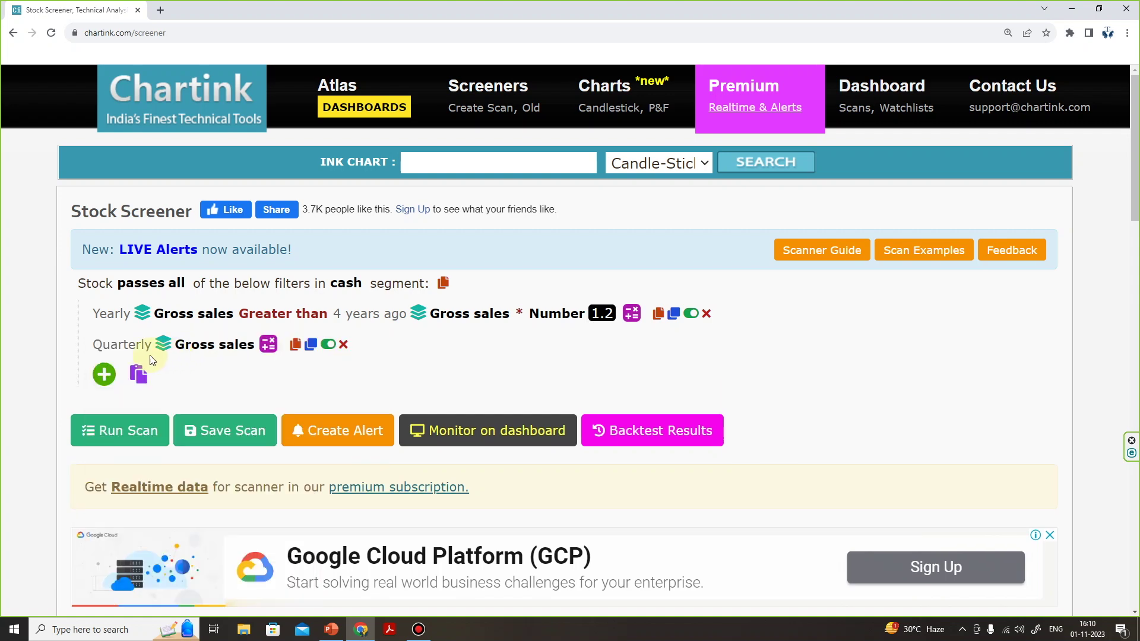
click(133, 346)
click(136, 315)
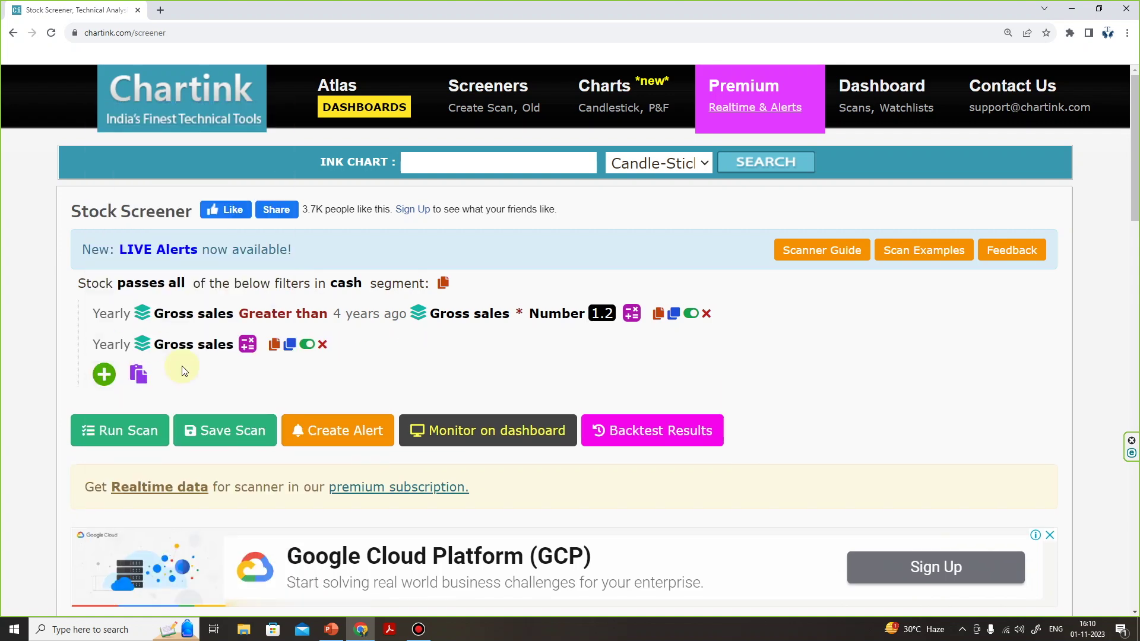
Require it to be greater than Gross sales from 3 years ago
click(244, 346)
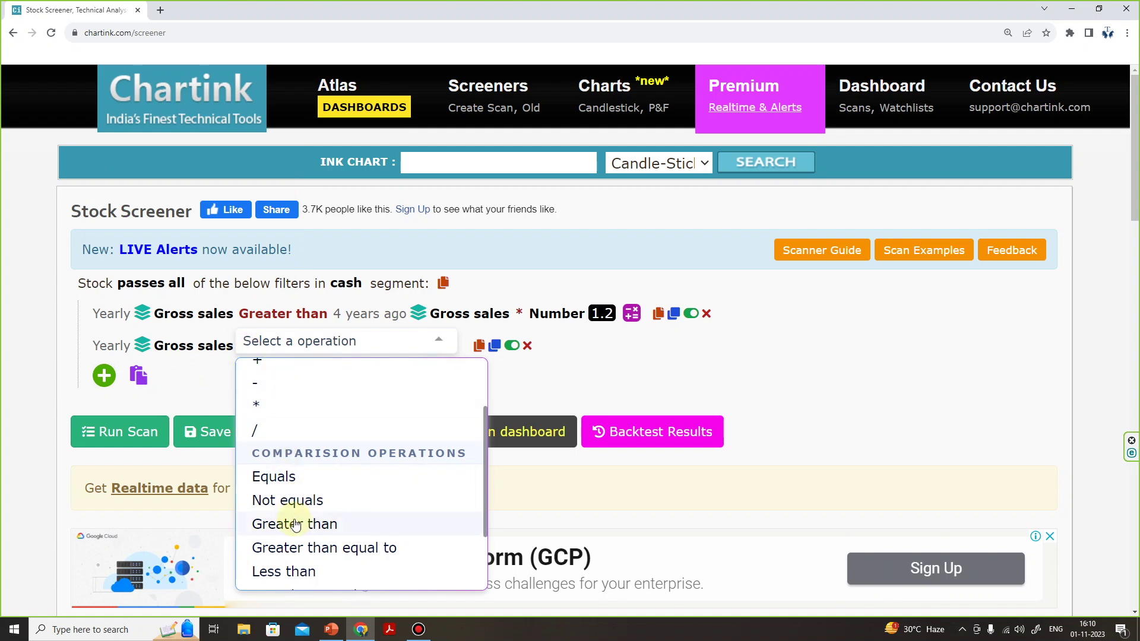
click(294, 523)
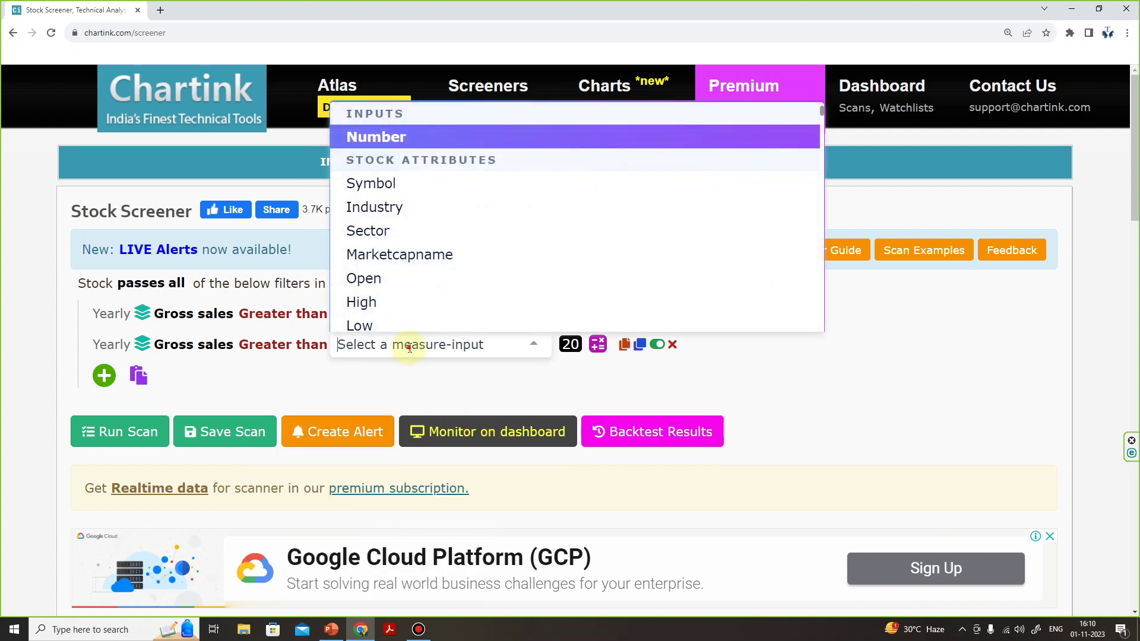
text(gro)
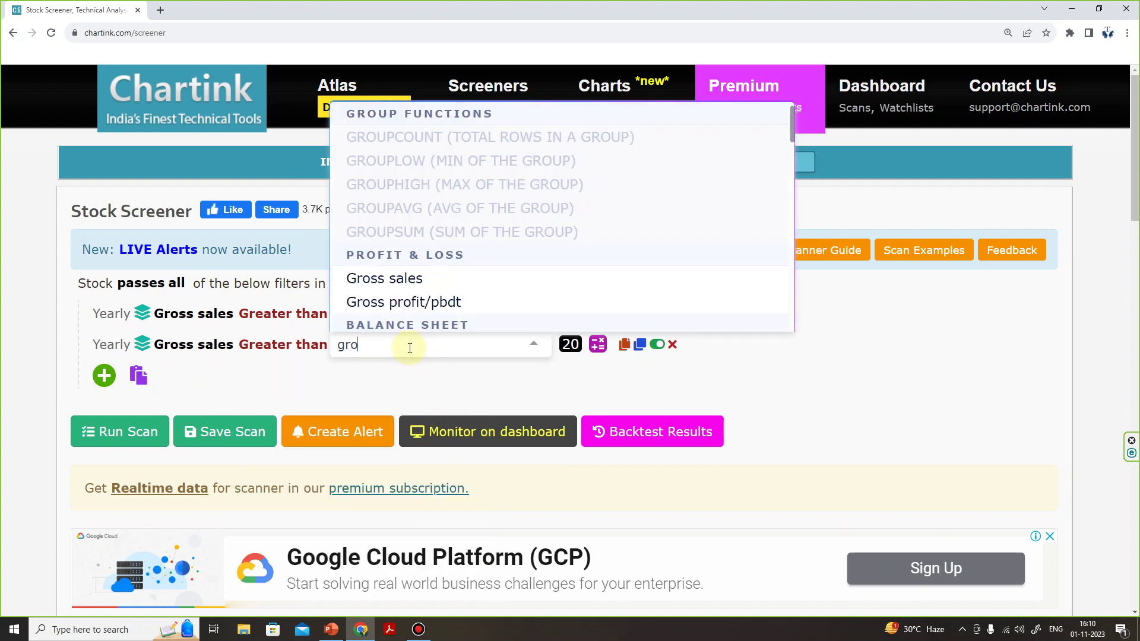
click(406, 279)
click(364, 344)
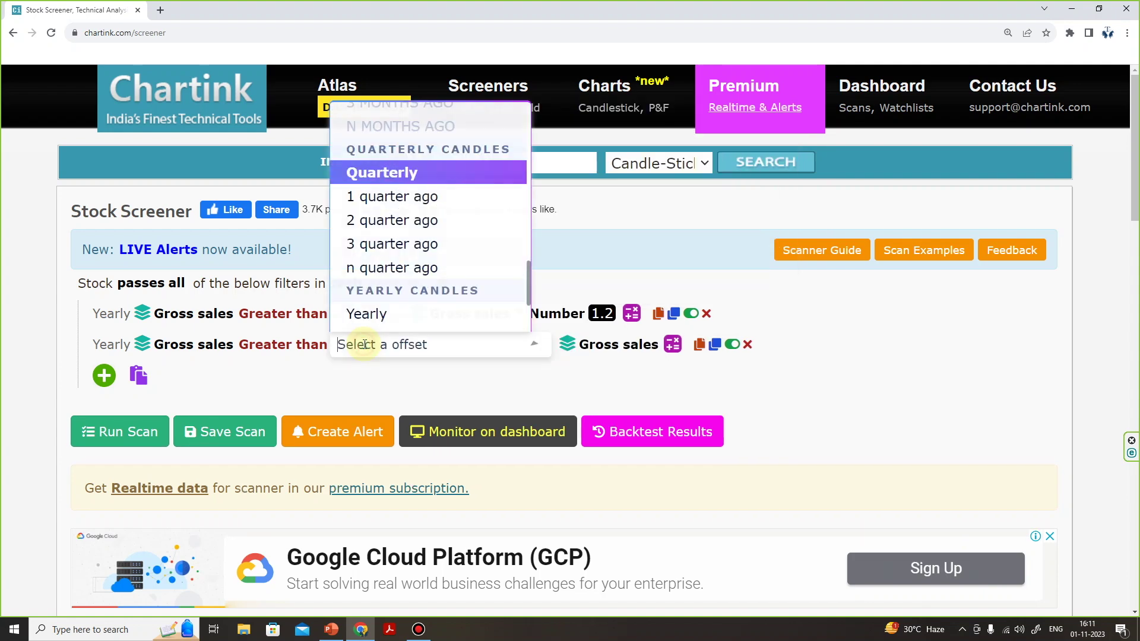
scroll(397, 283, down, 3)
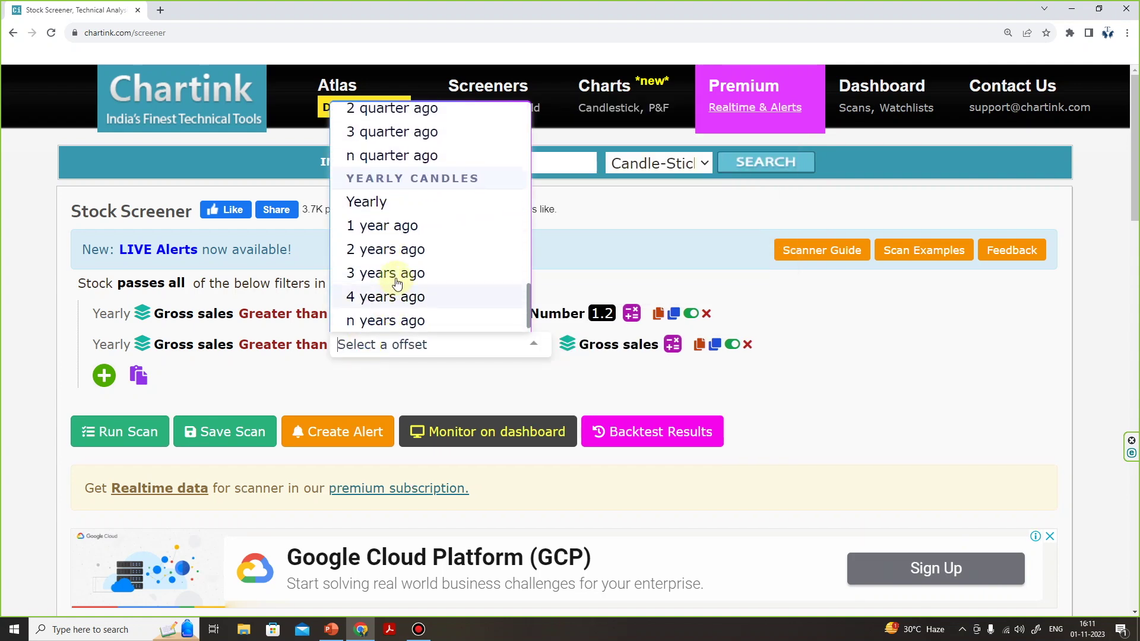
click(394, 273)
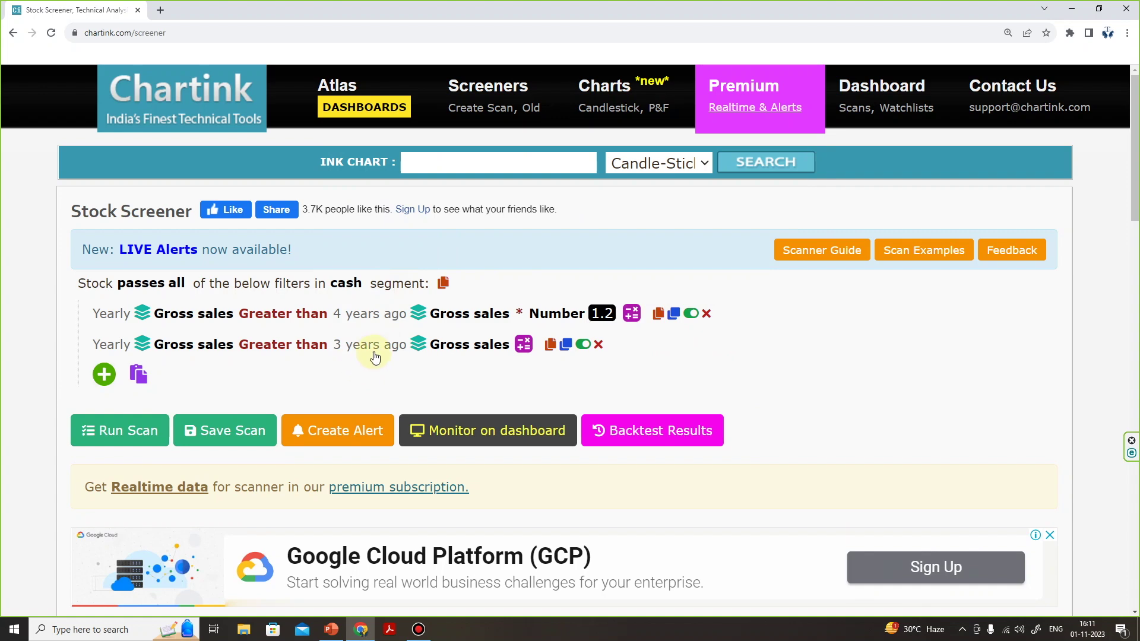
Multiply the 3-years-ago Gross sales by the number 1.3
click(524, 344)
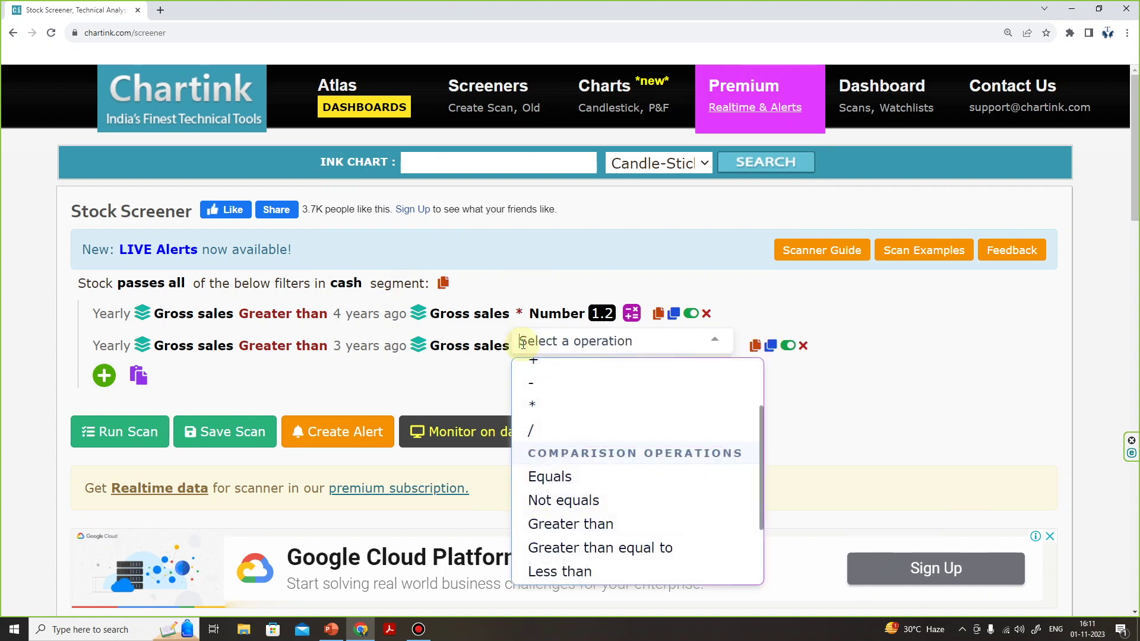
click(542, 405)
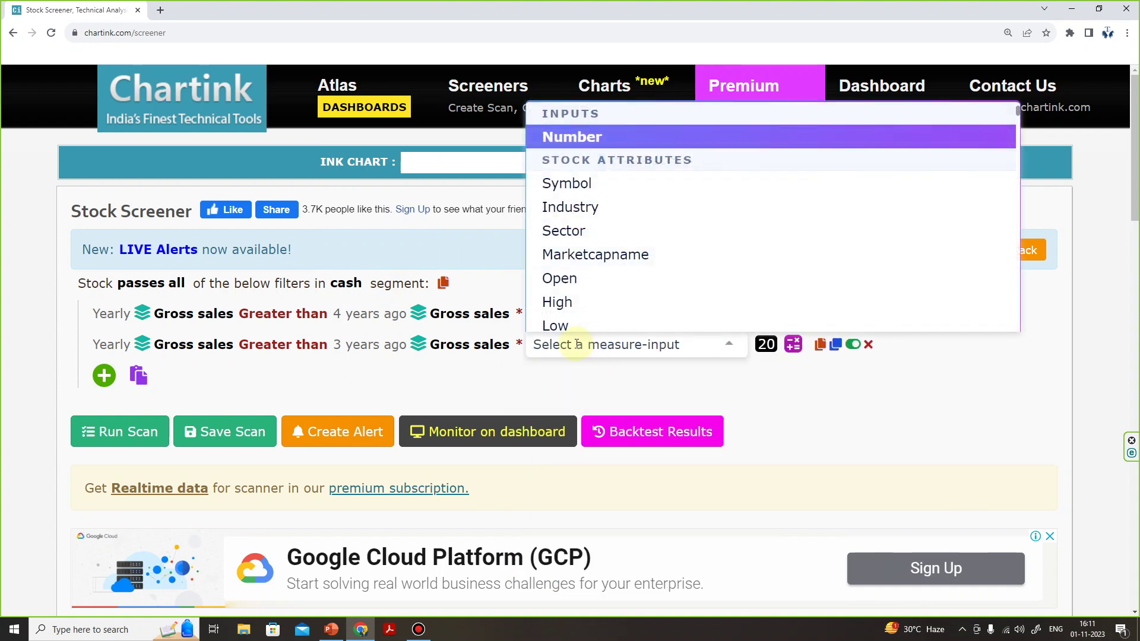
click(580, 141)
click(601, 345)
text(1.3)
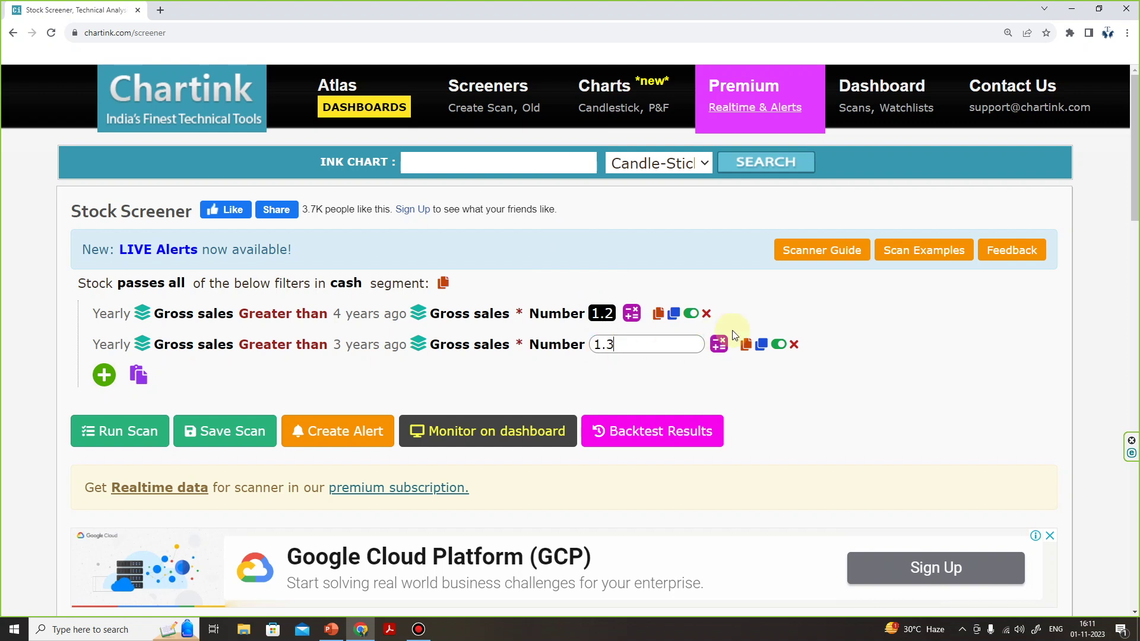
click(812, 400)
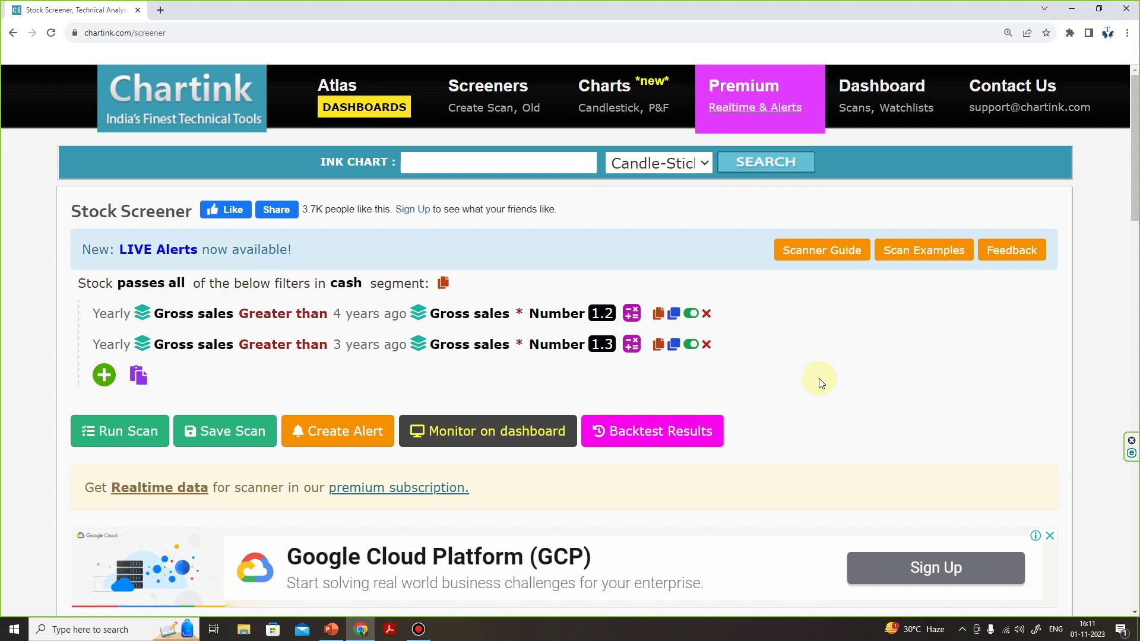
Add a third filter on yearly Net profit/reported profit after tax
click(110, 374)
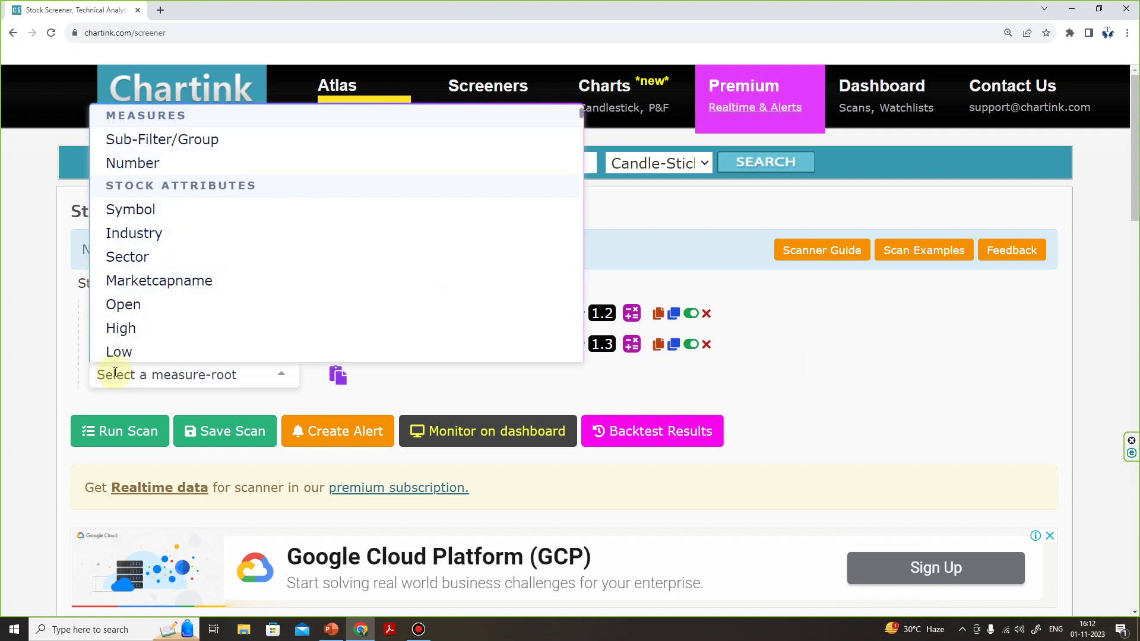
text(profi)
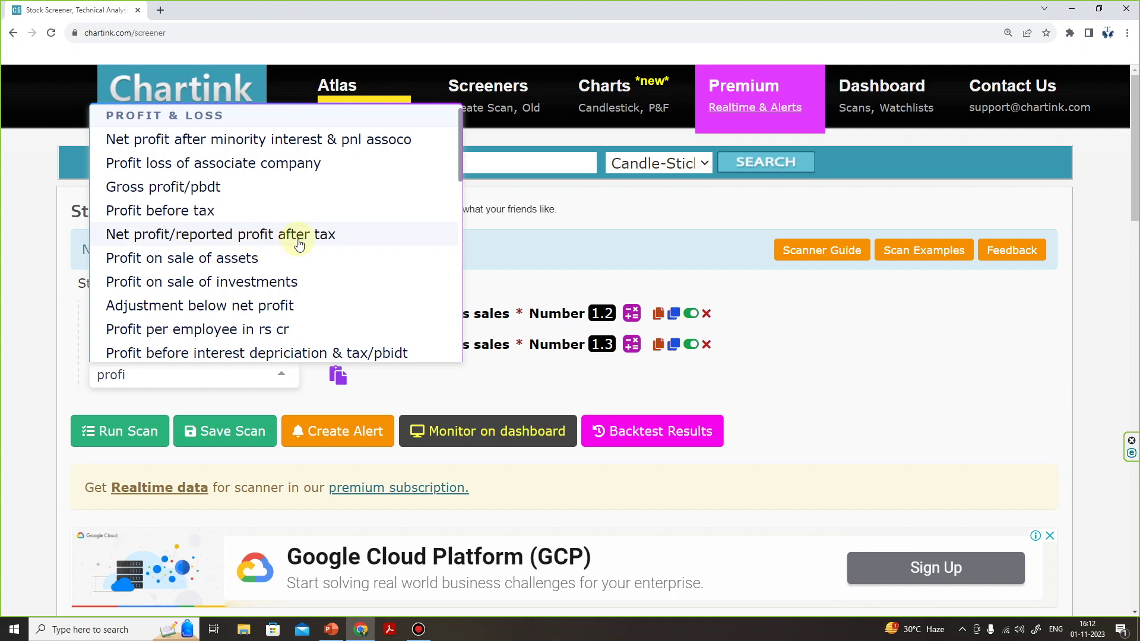
click(255, 236)
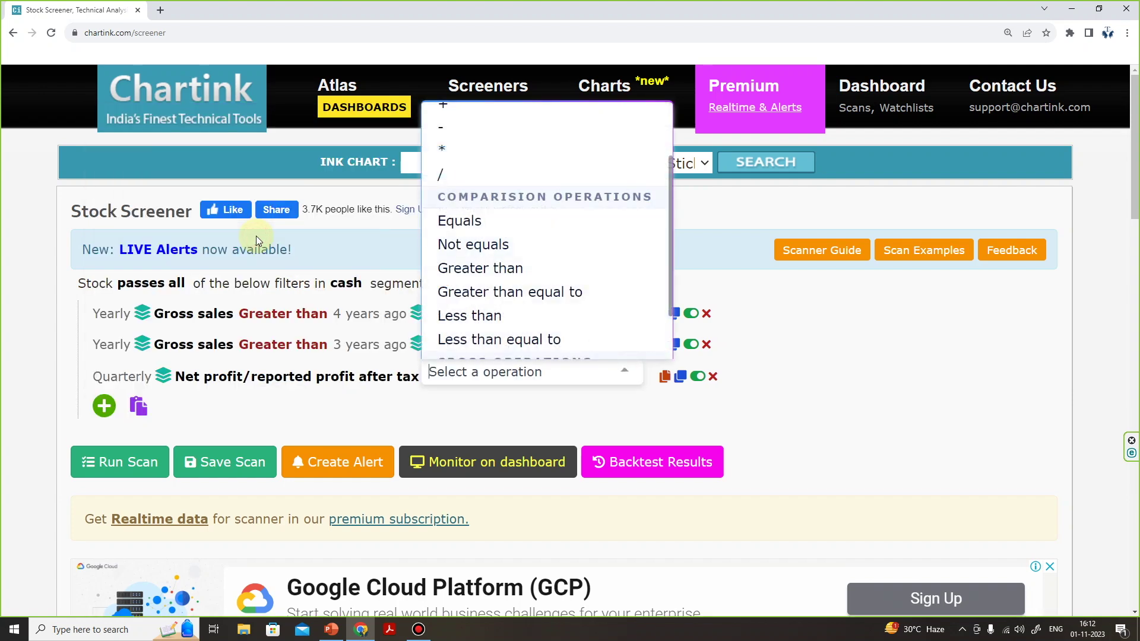
click(122, 376)
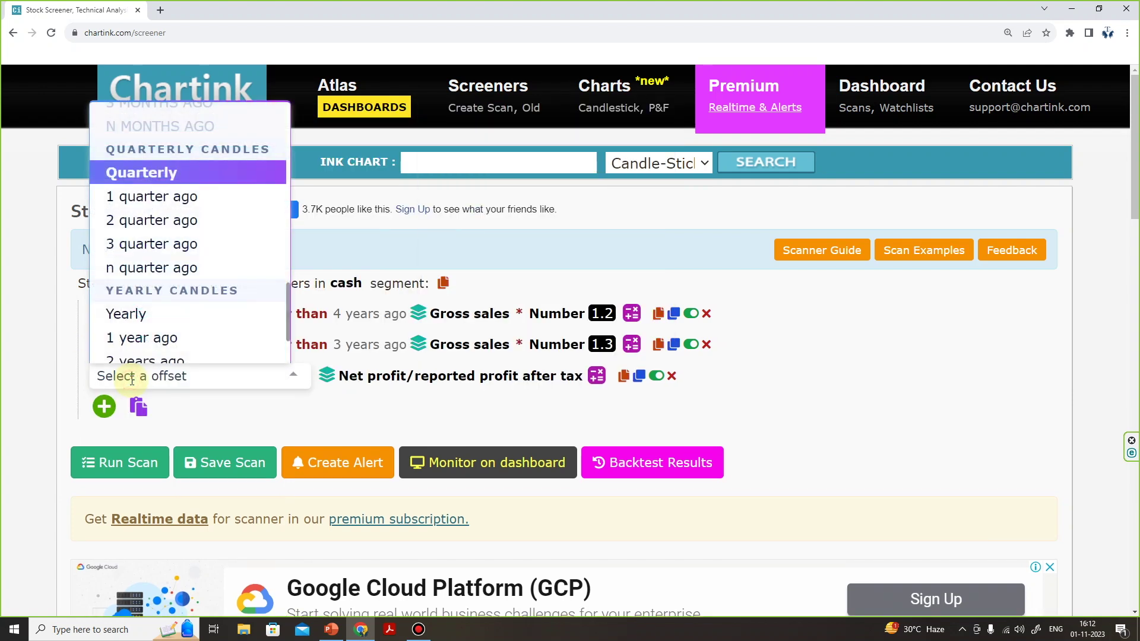
scroll(196, 297, down, 2)
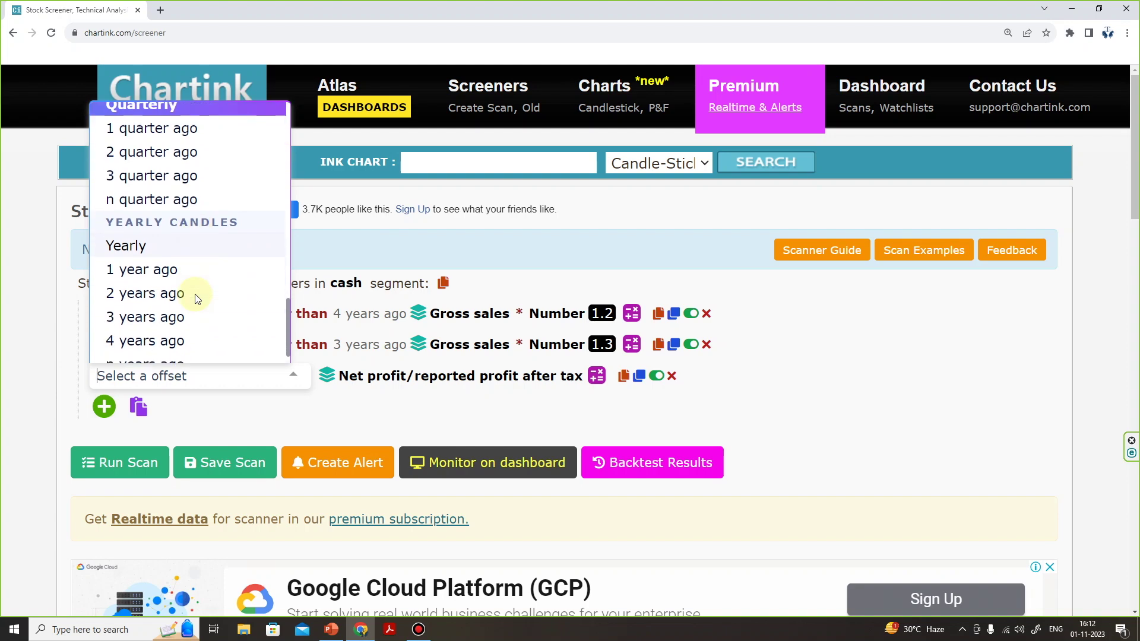
click(143, 235)
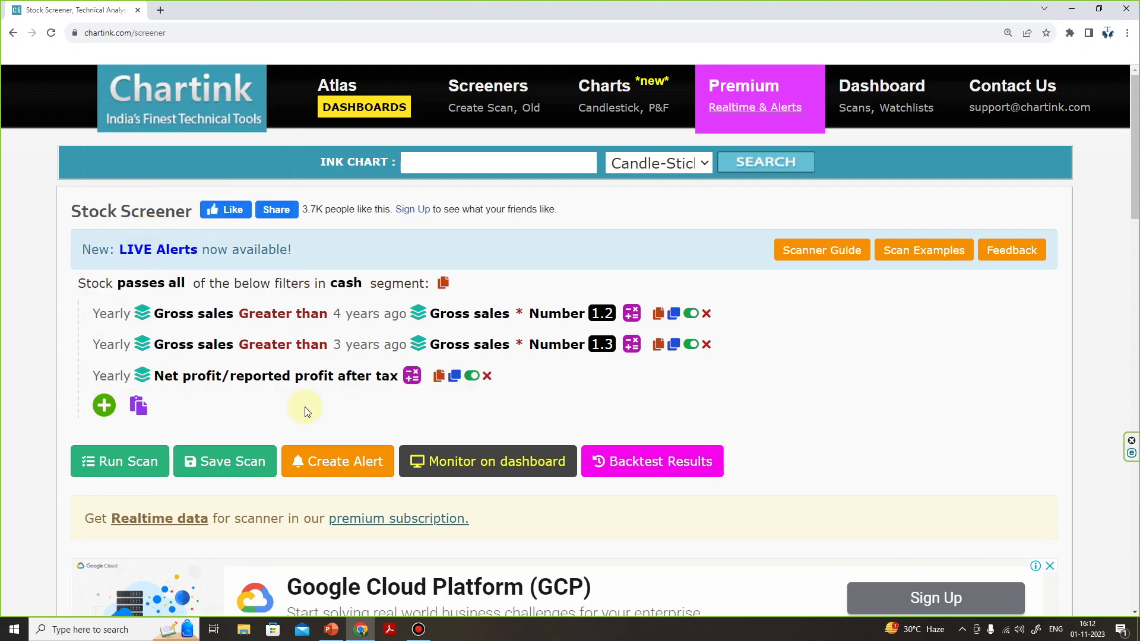
Require it to be greater than net profit after tax from 4 years ago
click(412, 376)
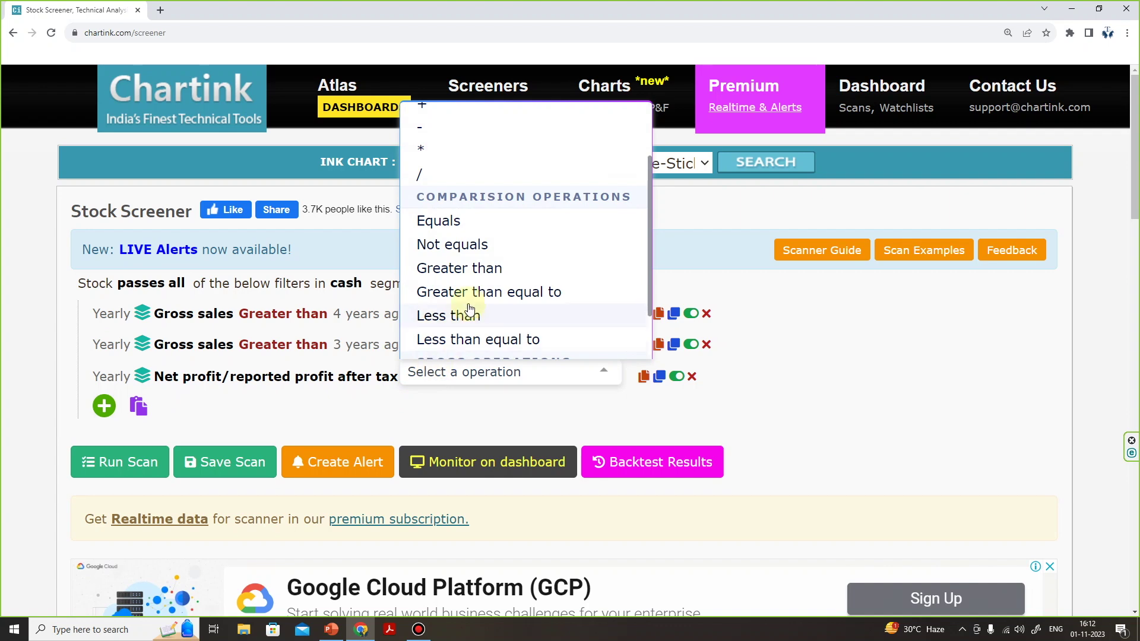
click(469, 270)
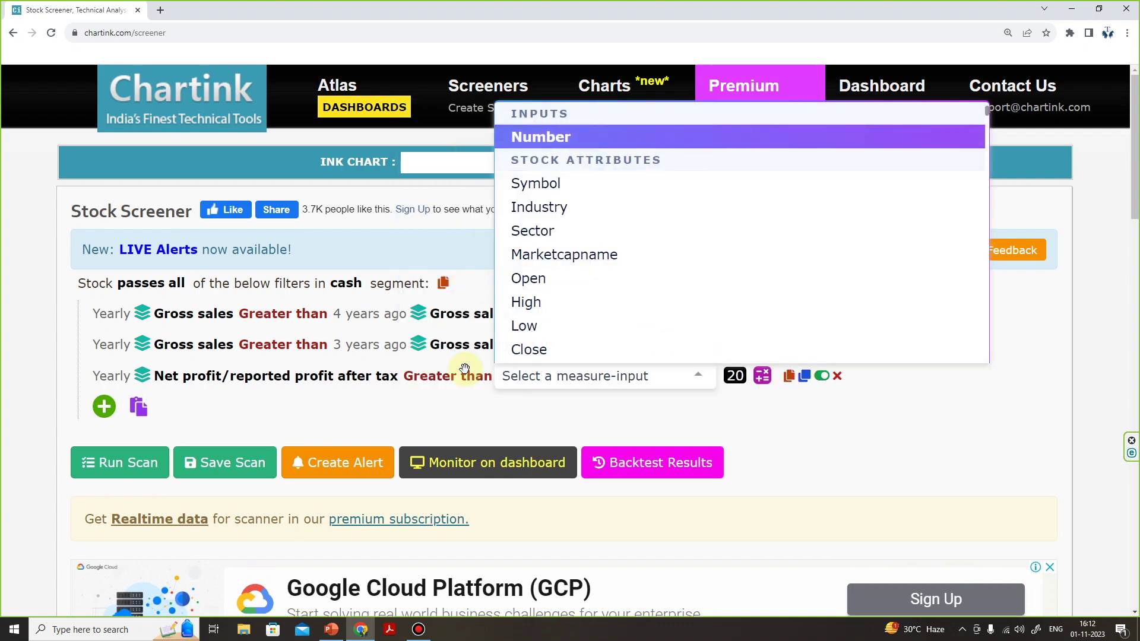
text(profi)
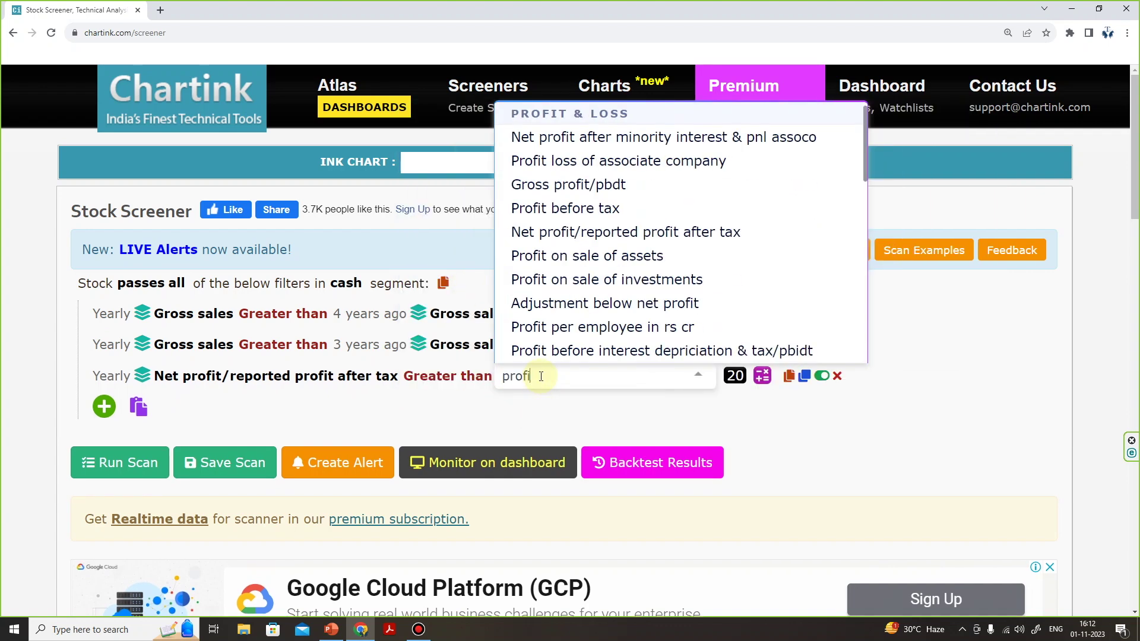
click(578, 236)
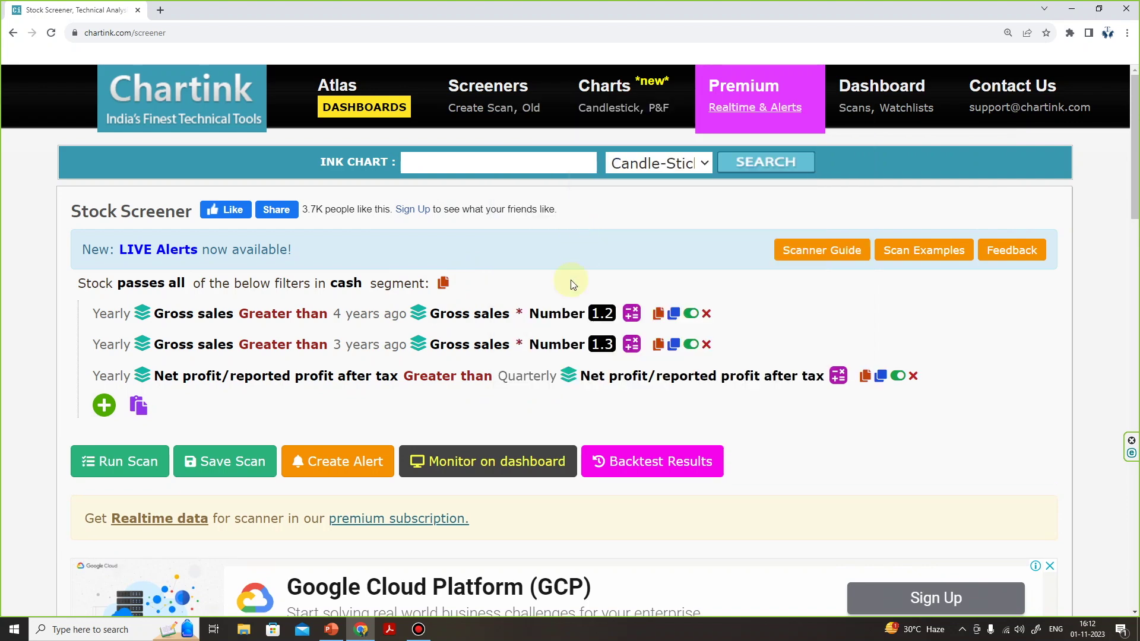
click(552, 383)
click(567, 330)
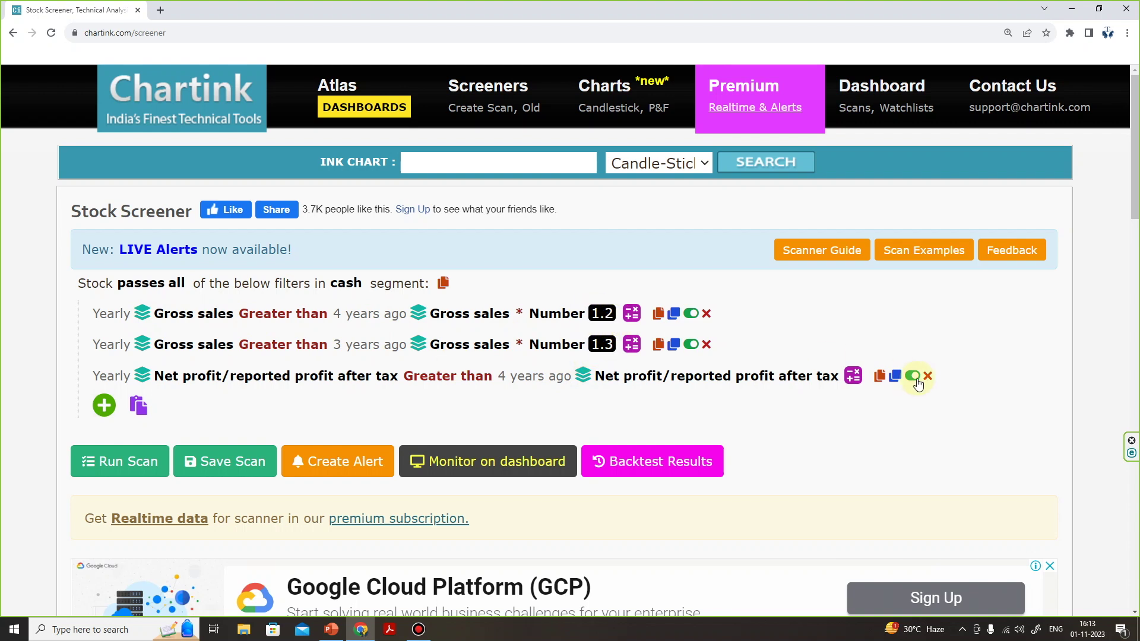
Multiply the 4-years-ago net profit by the number 1.25
click(853, 380)
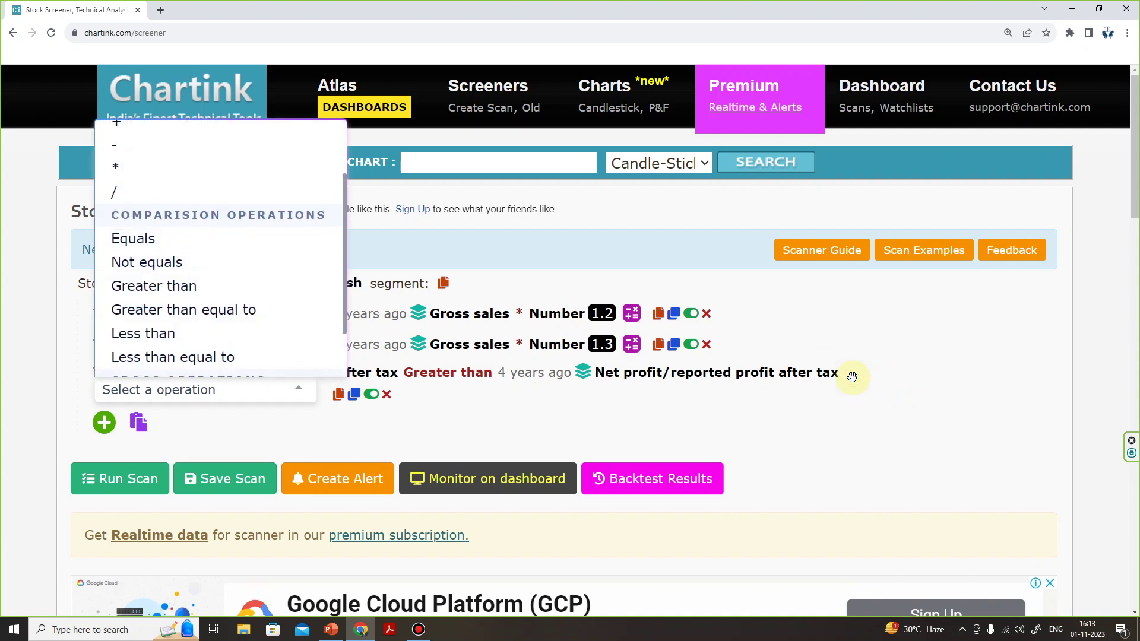
click(133, 168)
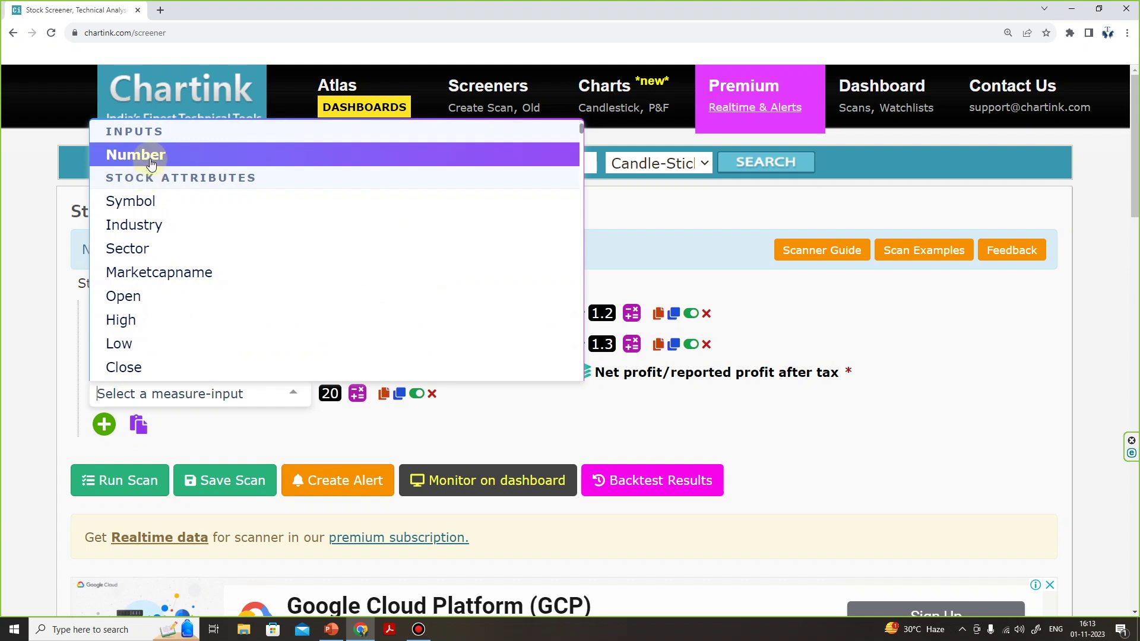
click(155, 162)
click(929, 373)
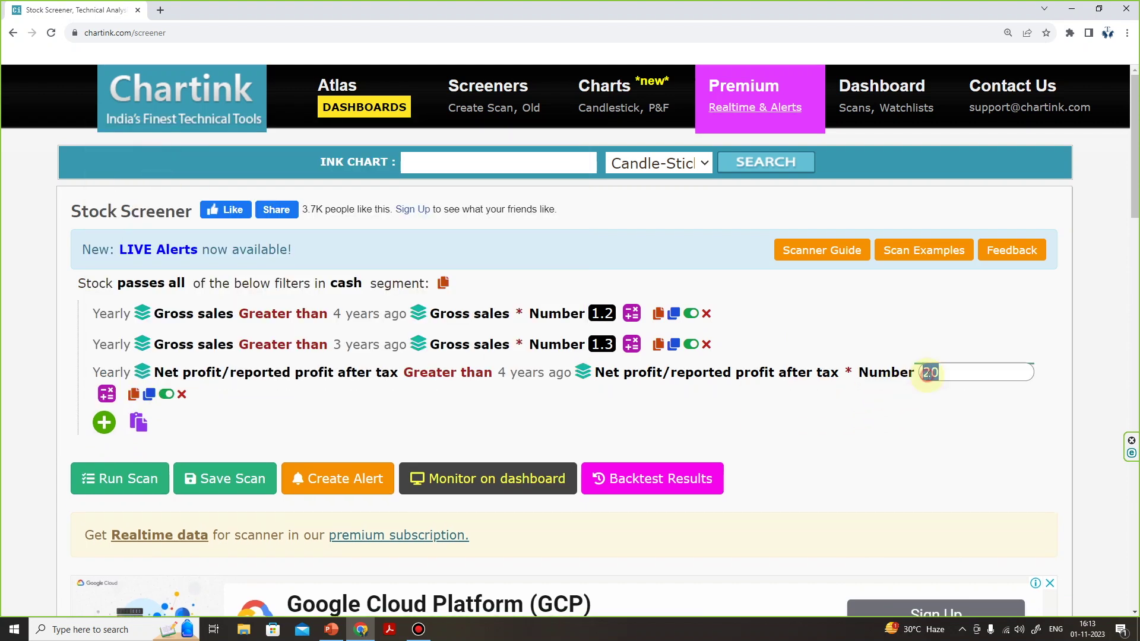
text(1.25)
click(104, 423)
text(pro)
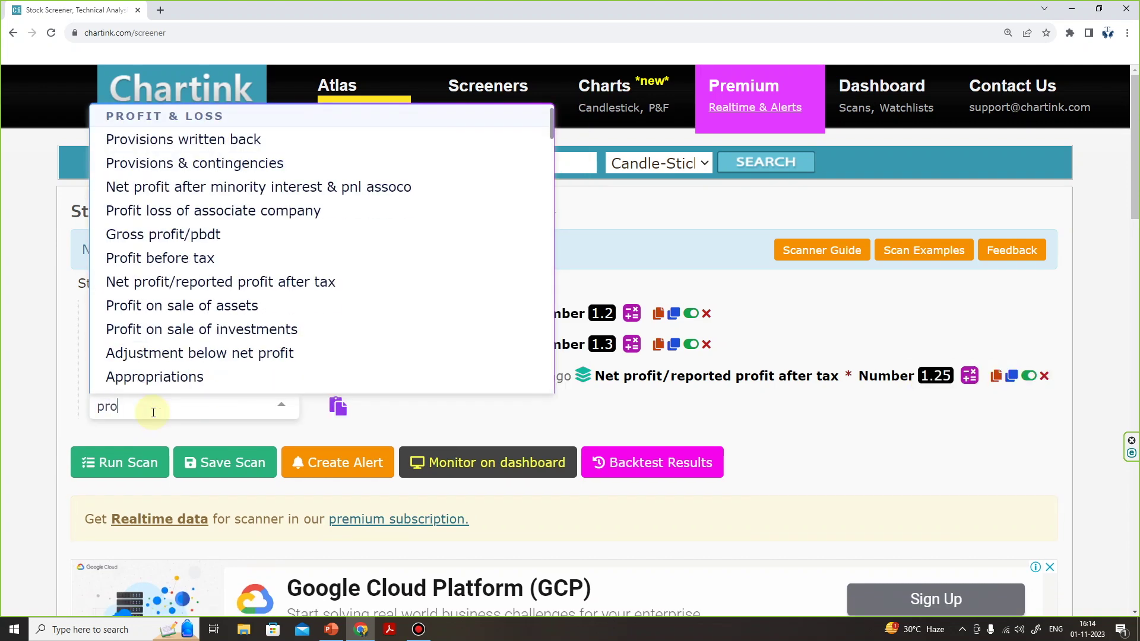
text(fi)
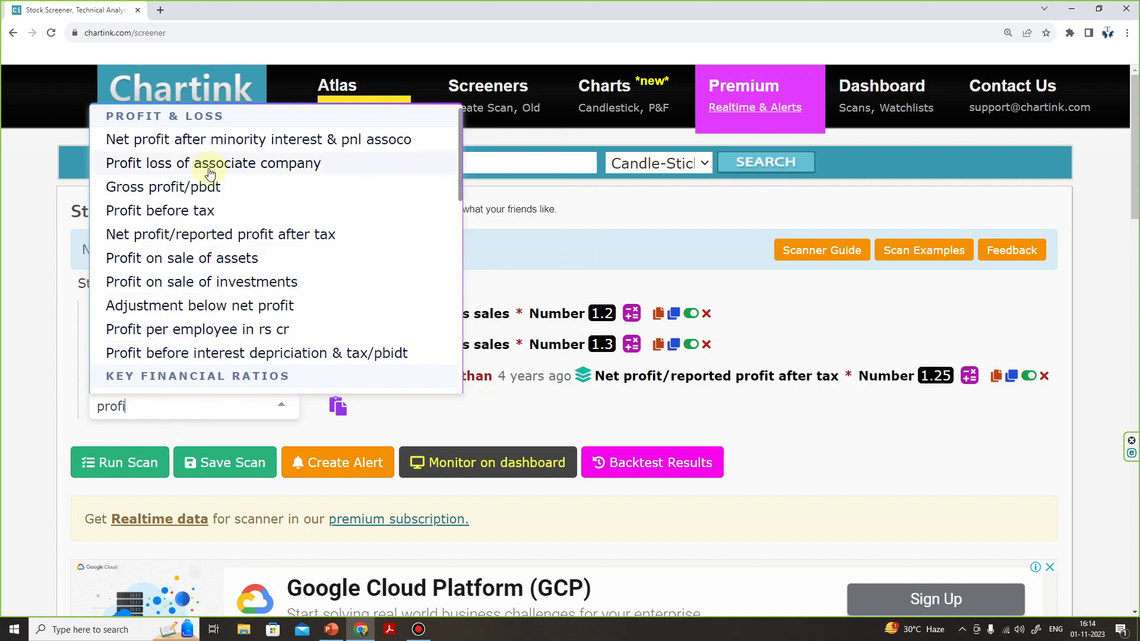
Base the fourth filter on yearly Net profit/reported profit after tax
click(165, 238)
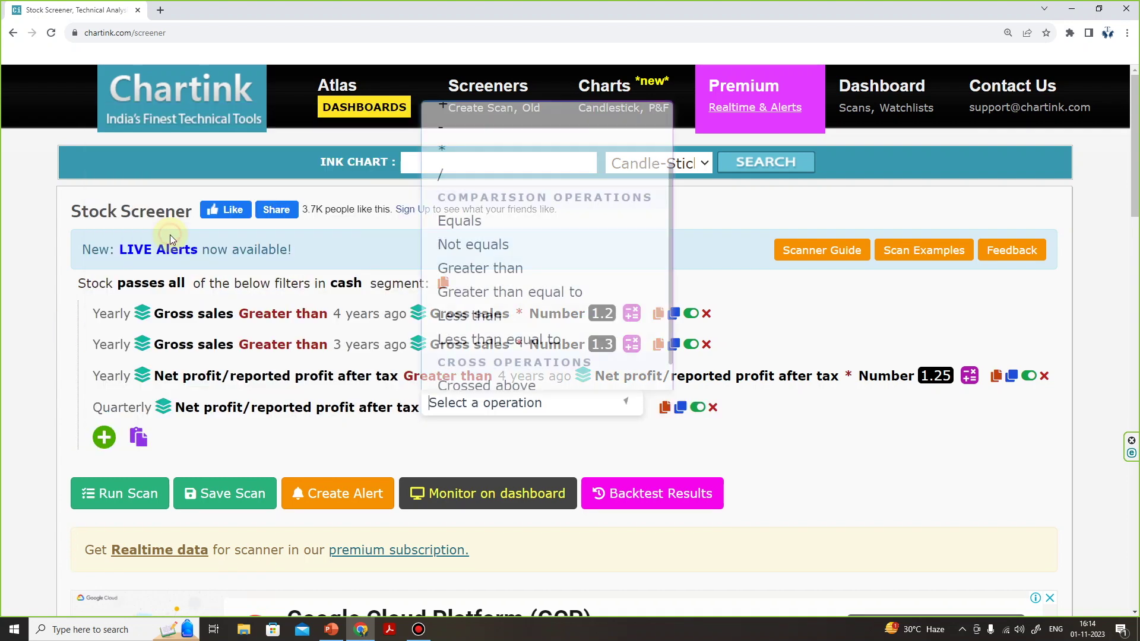
click(128, 411)
click(130, 410)
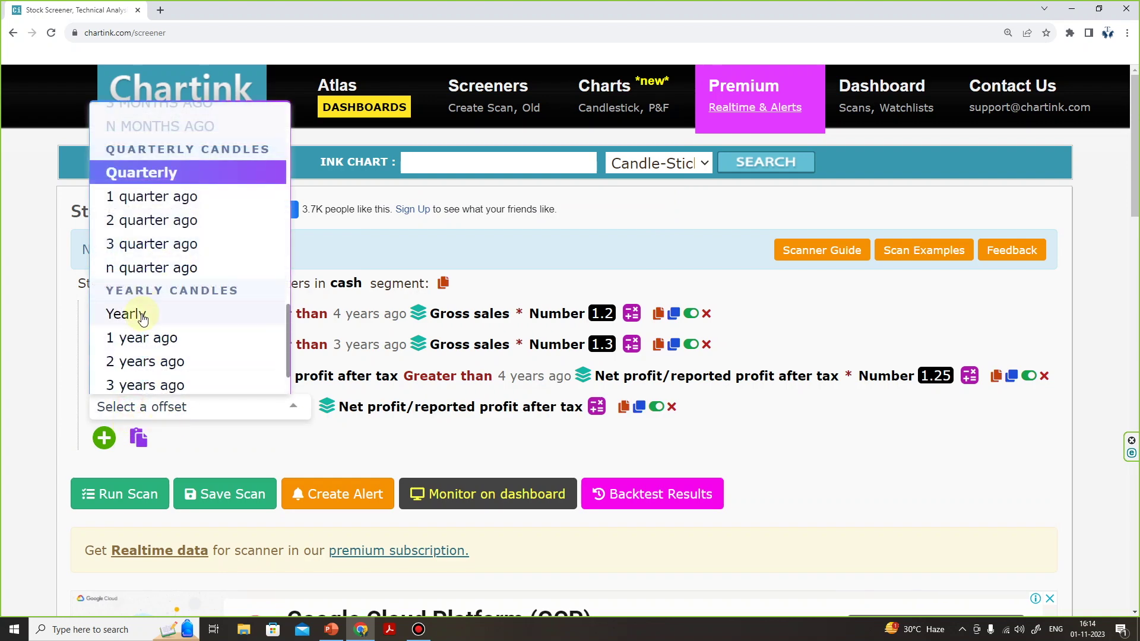
click(113, 313)
Require it to be greater than net profit after tax from 3 years ago
click(412, 407)
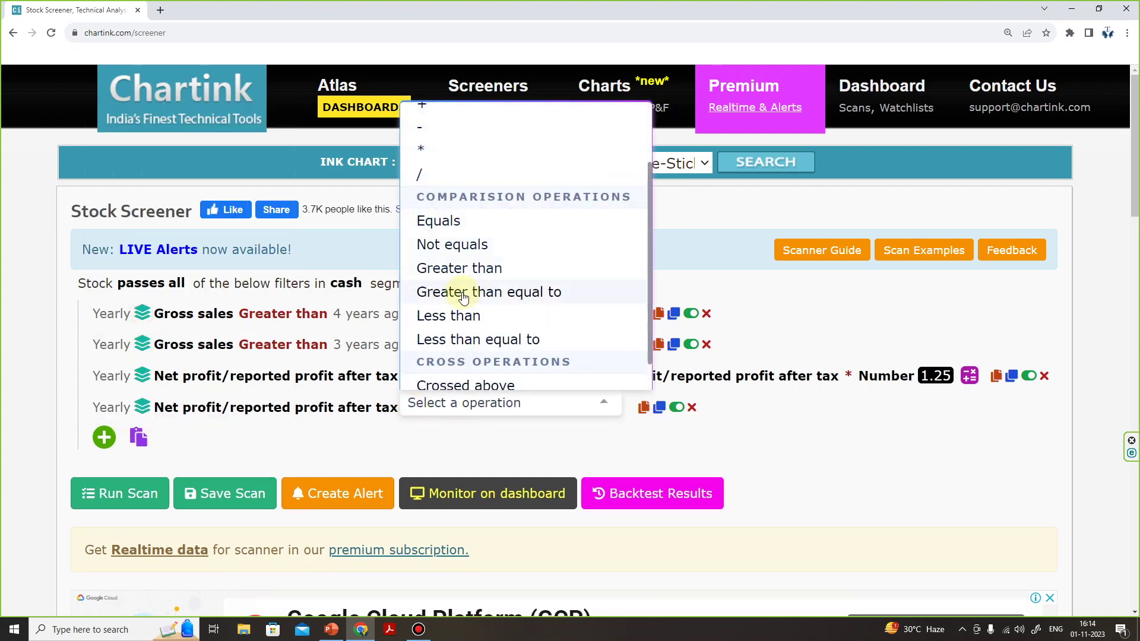
click(461, 267)
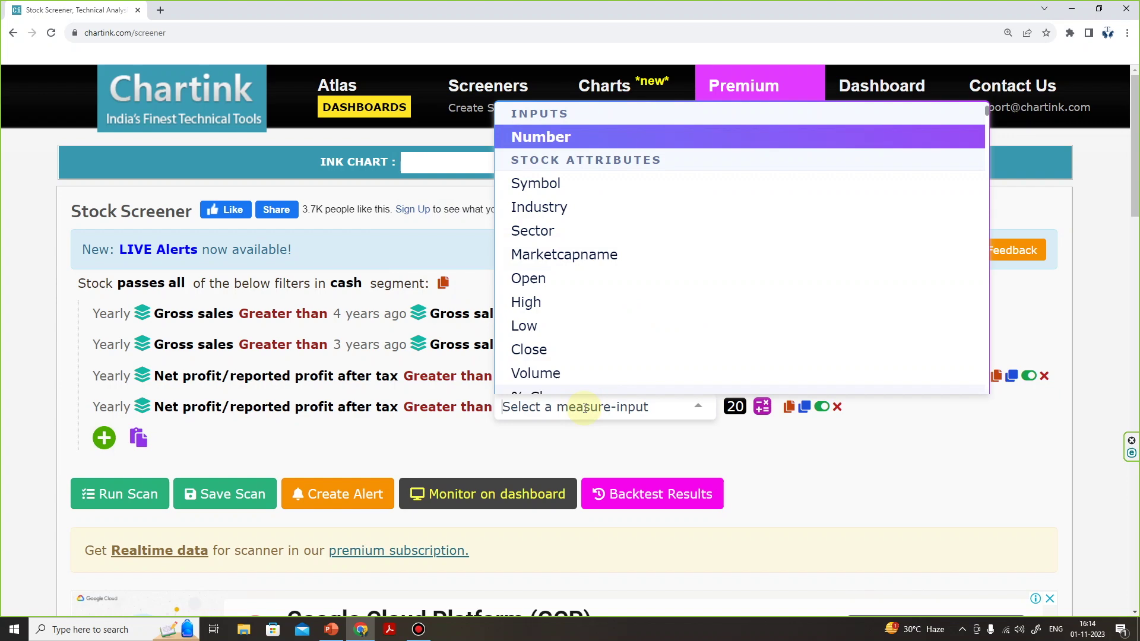
text(profit)
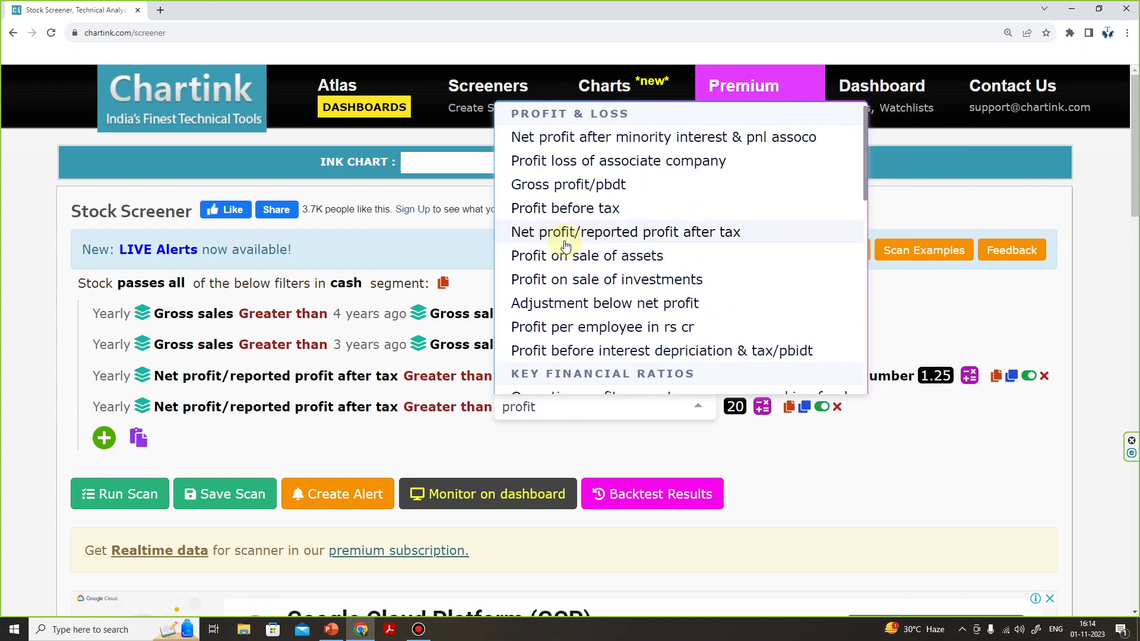
click(574, 235)
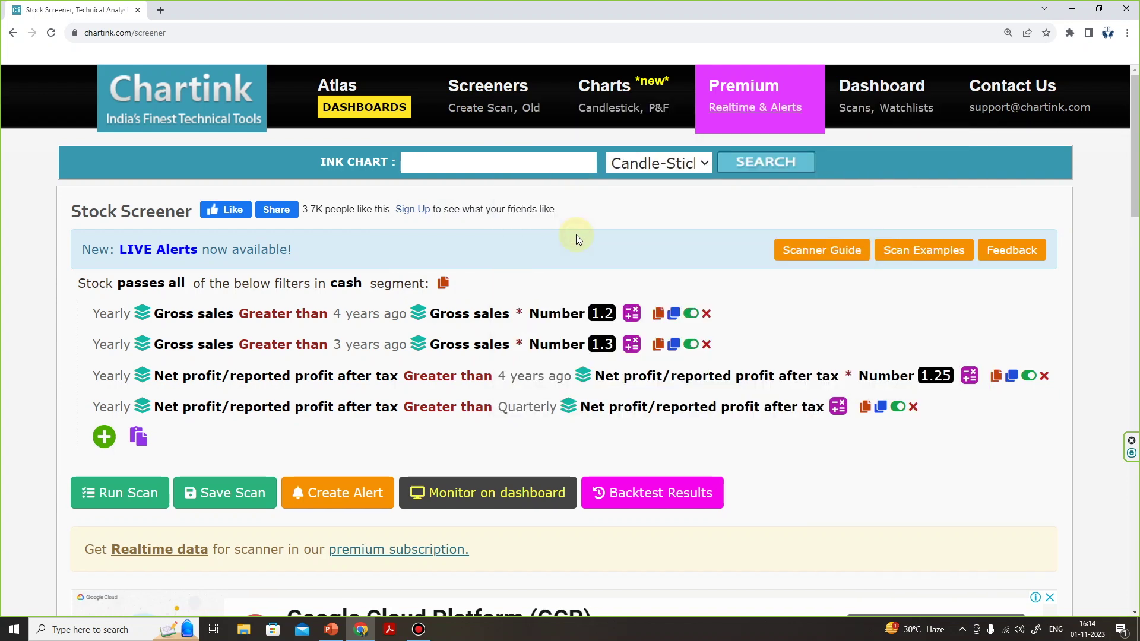
click(552, 409)
click(554, 333)
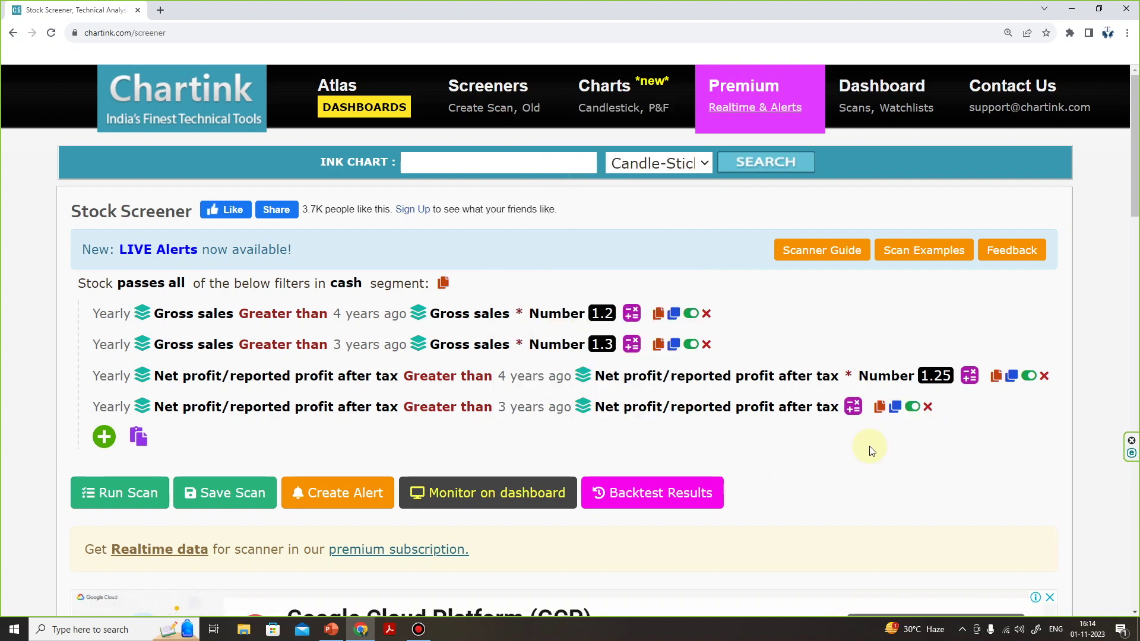
Multiply the 3-years-ago net profit by the number 1.35
click(853, 407)
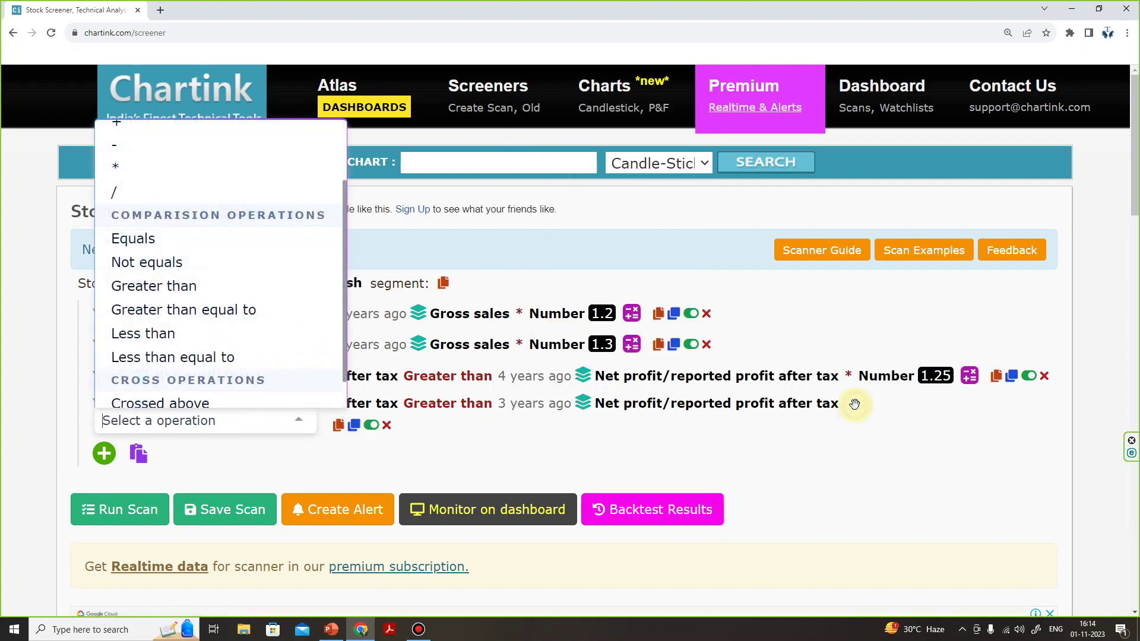
click(146, 167)
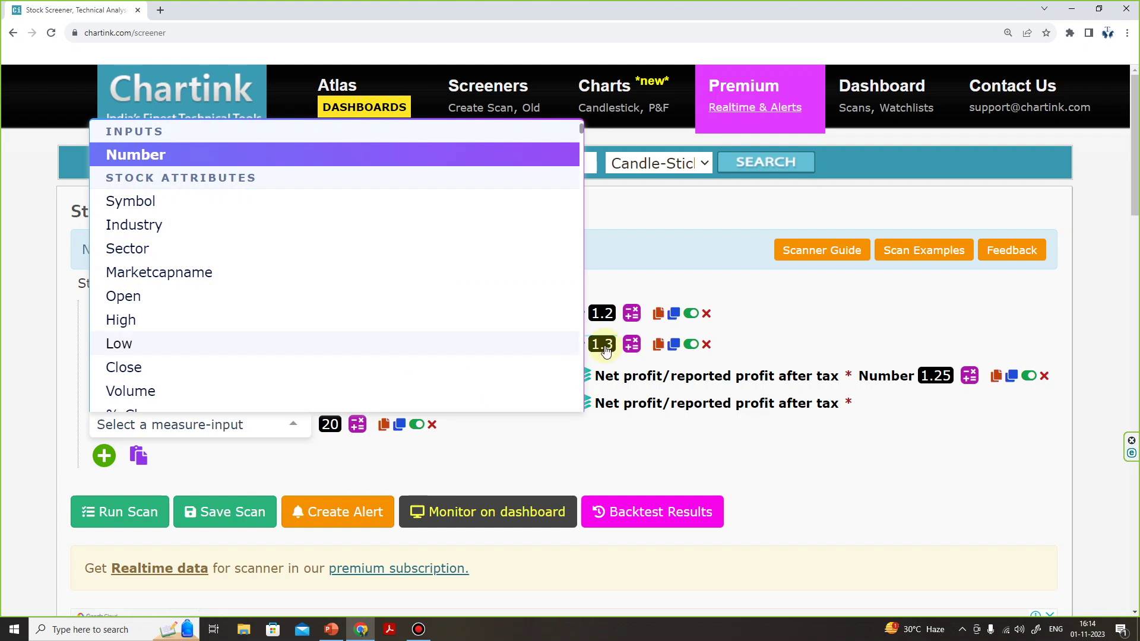
click(171, 157)
click(930, 403)
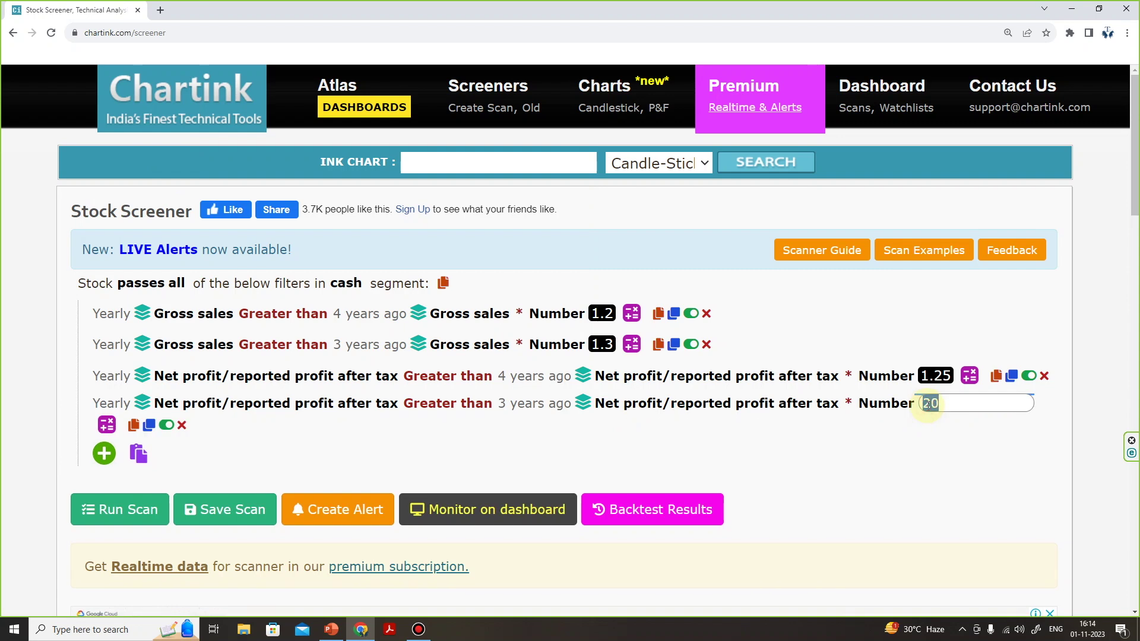
text(1.35)
key(Return)
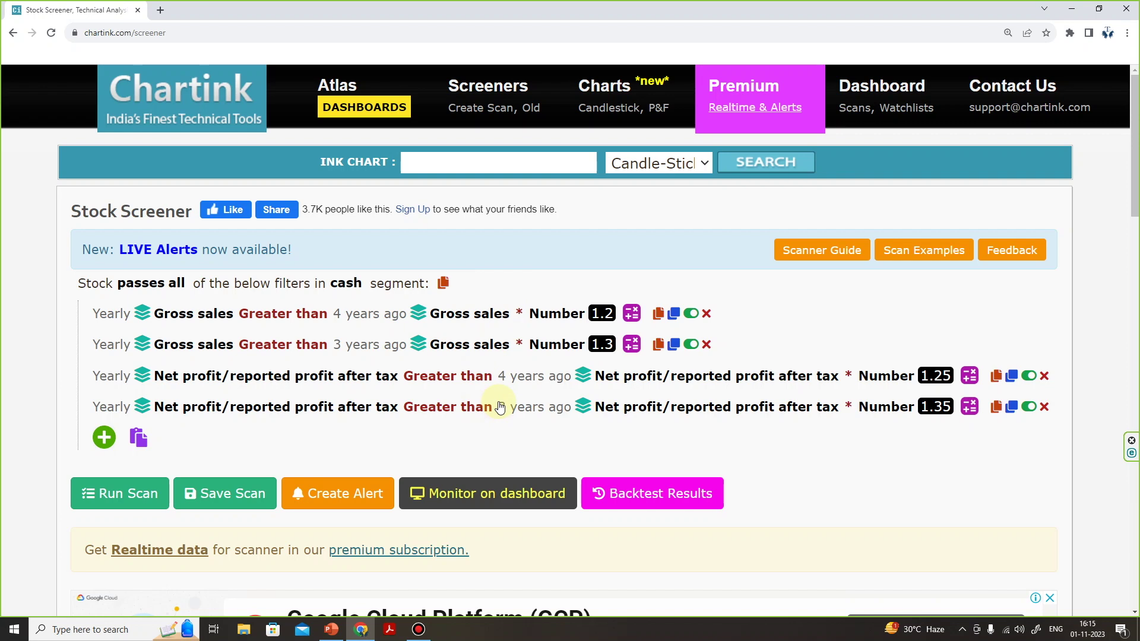
Add a fifth filter: daily Close less than a Max function
click(104, 439)
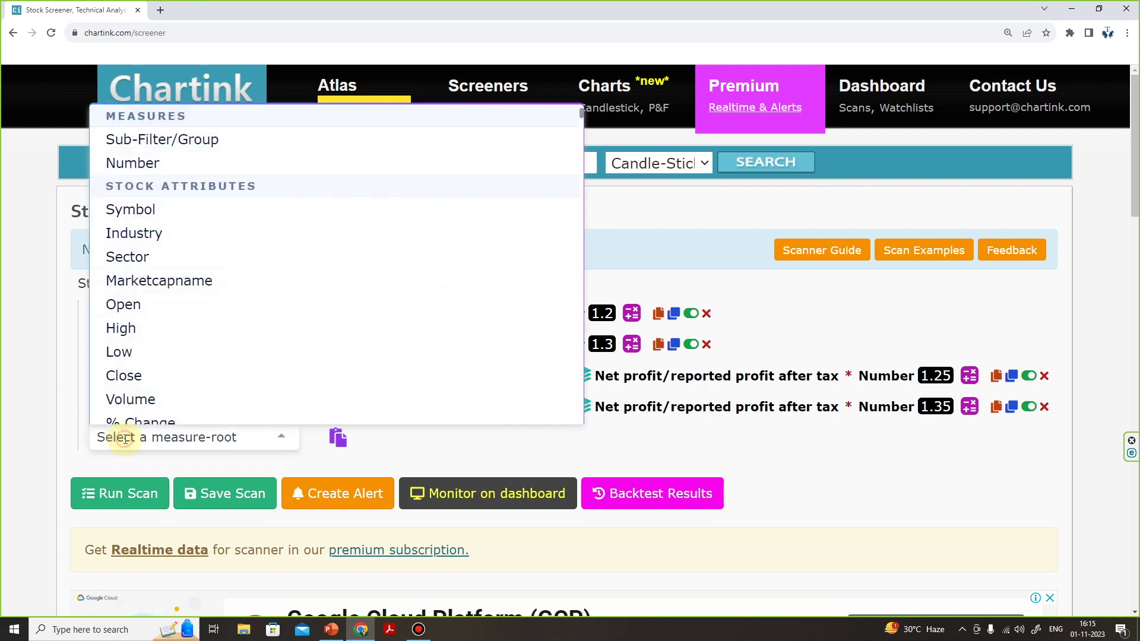
text(clo)
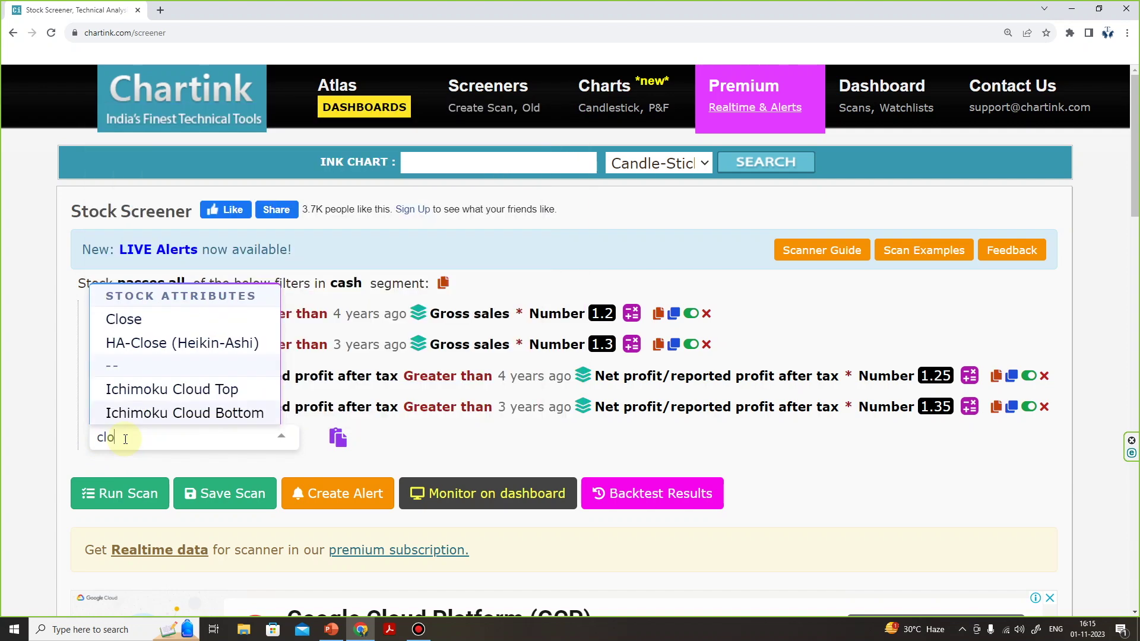
click(146, 321)
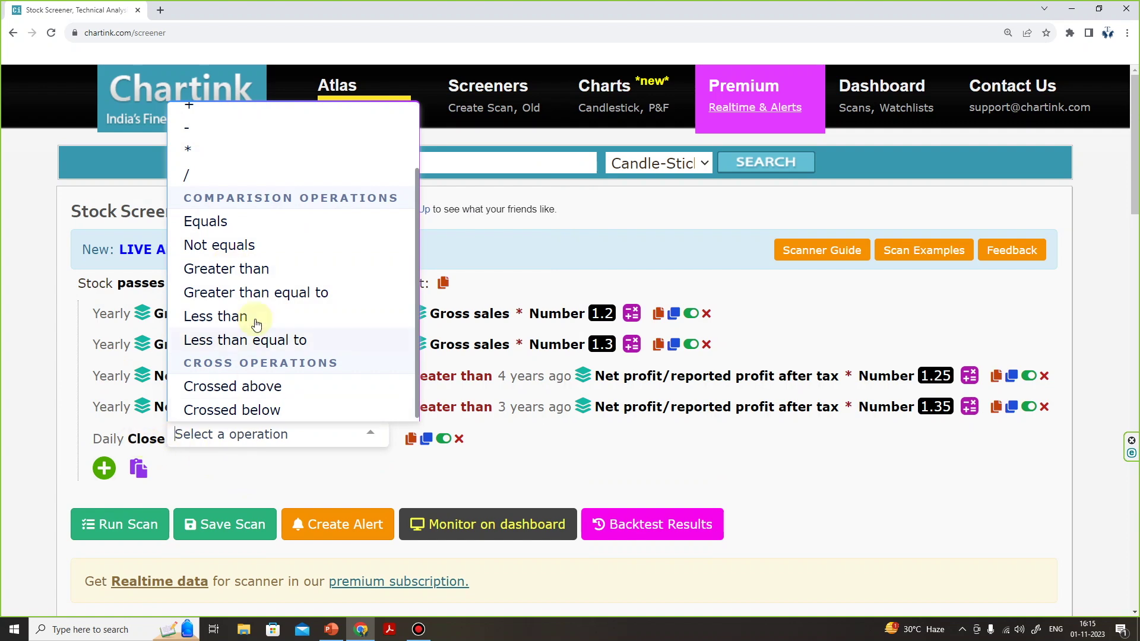
click(232, 316)
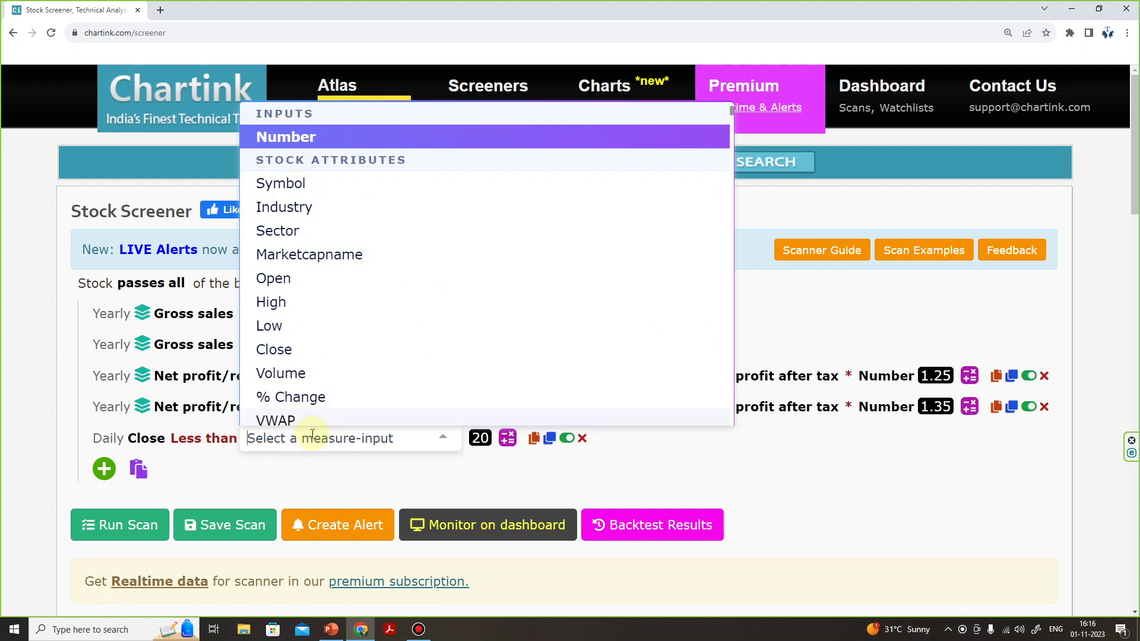
text(max)
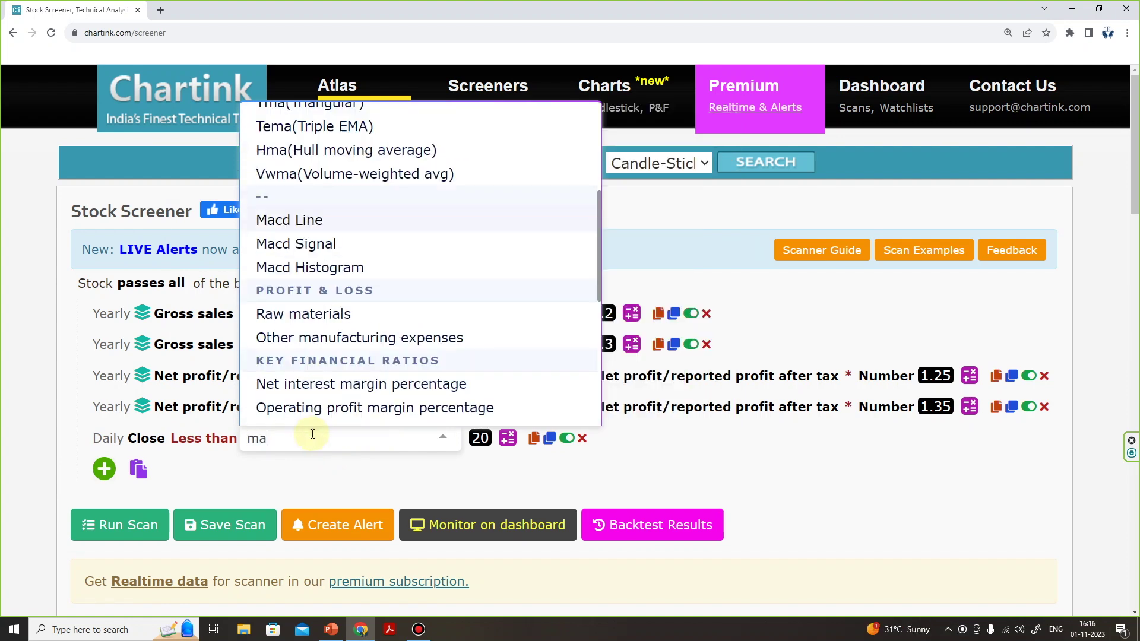
click(301, 414)
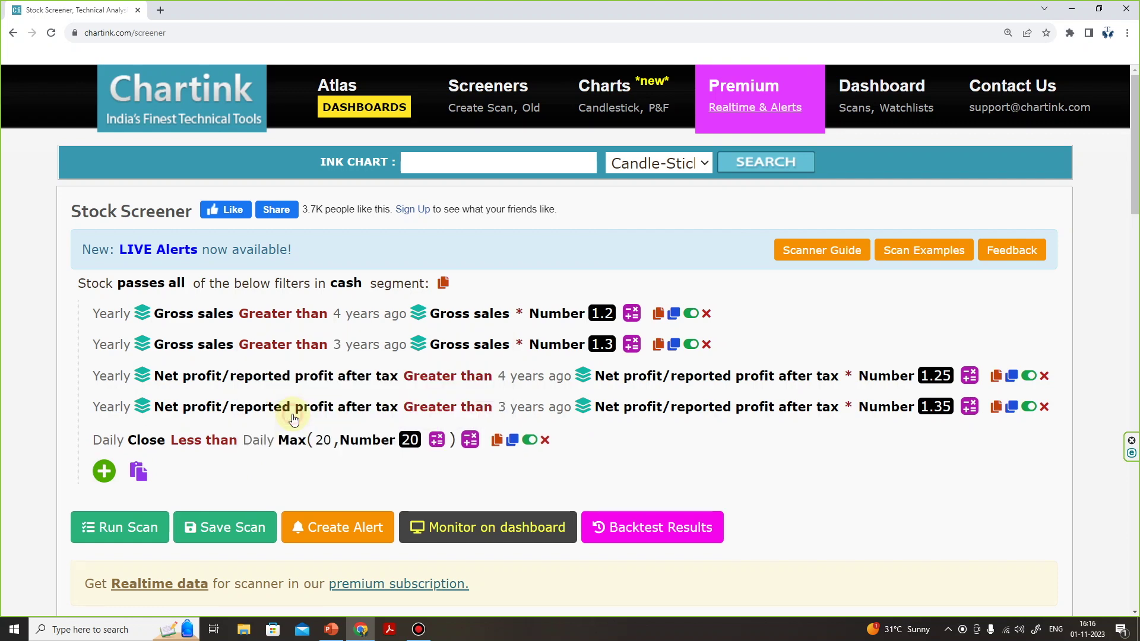
Set the Max to 200 periods of the High from 1000 days ago
click(324, 440)
click(355, 439)
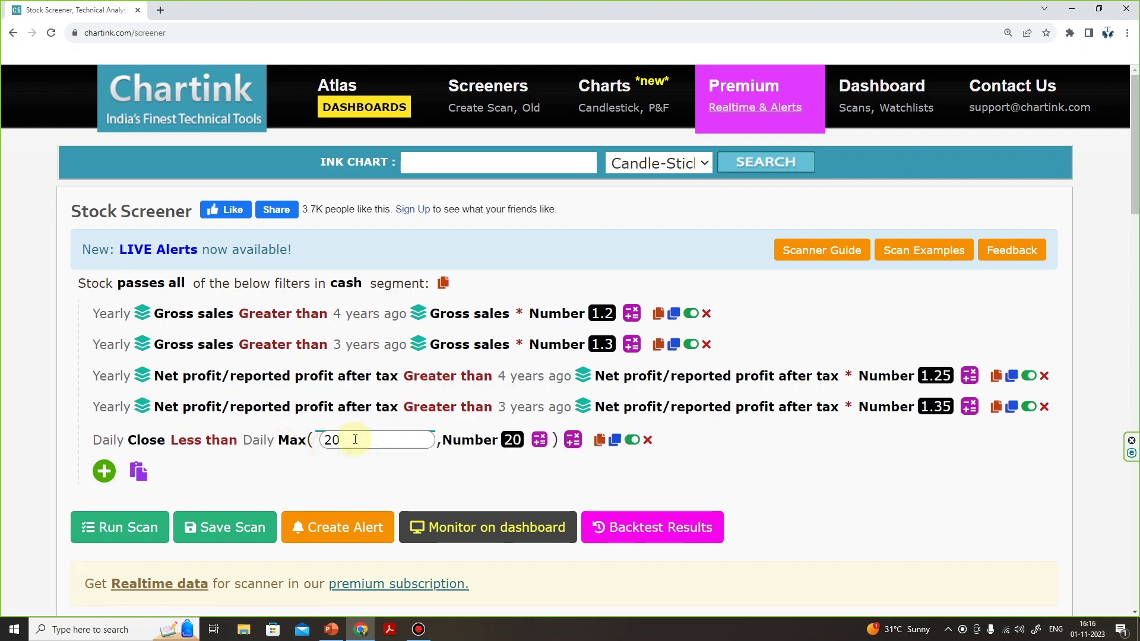
text(0)
click(492, 444)
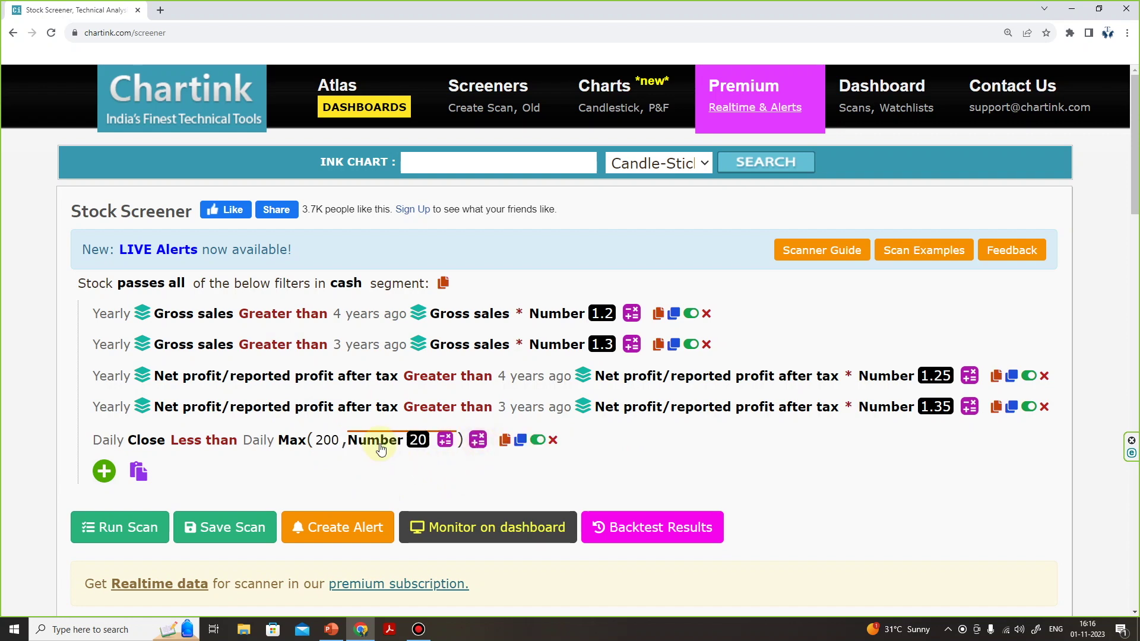
click(380, 447)
click(397, 304)
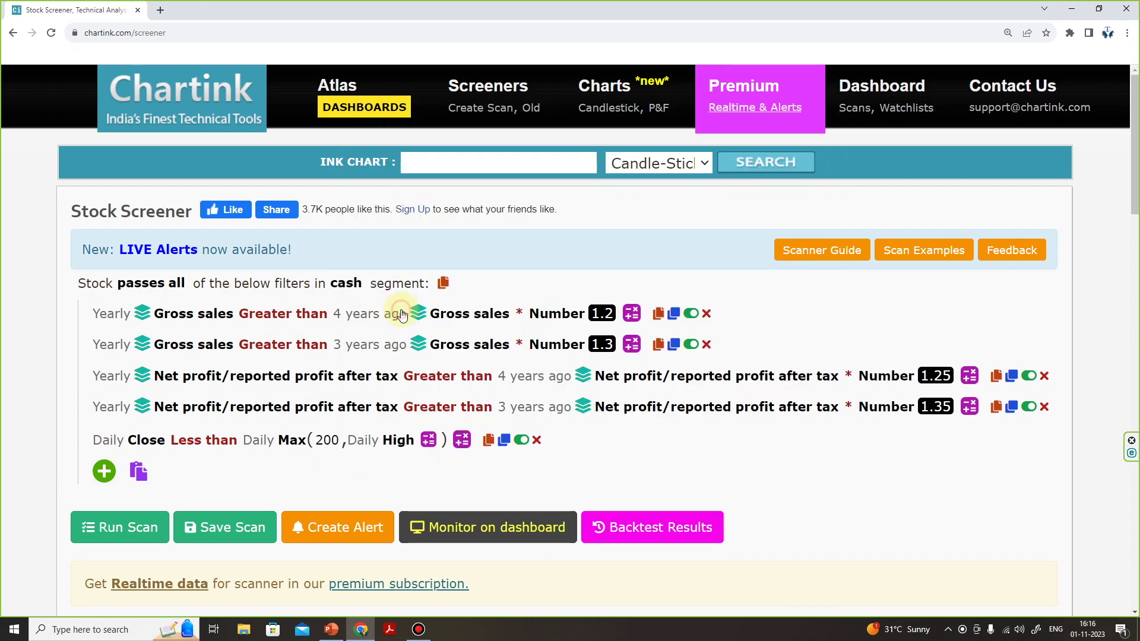
click(371, 447)
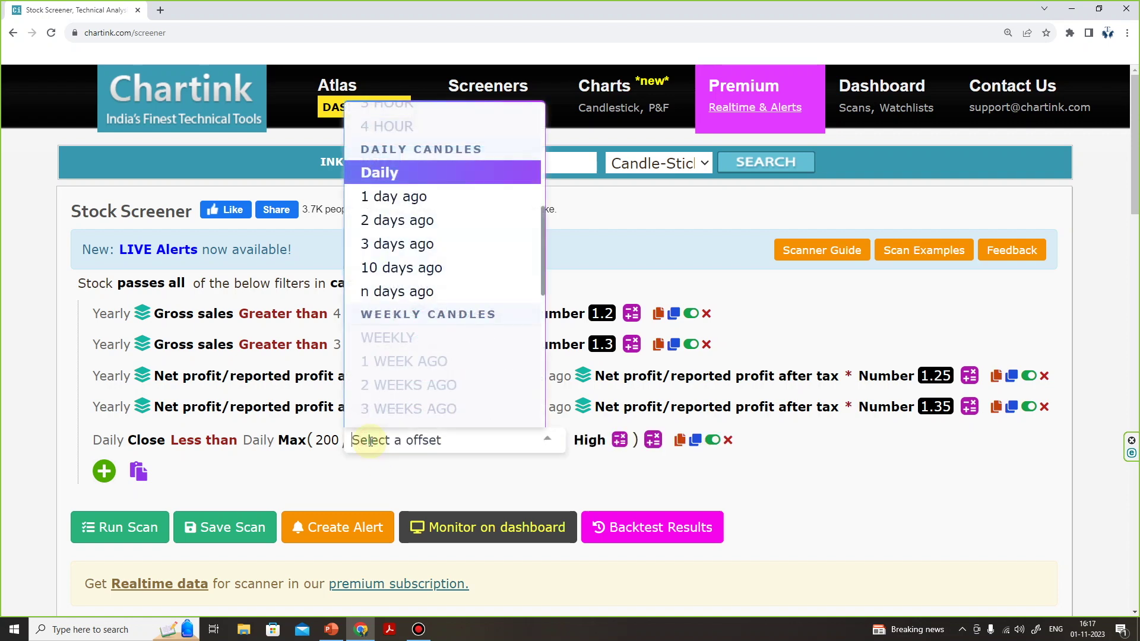
click(398, 292)
click(484, 95)
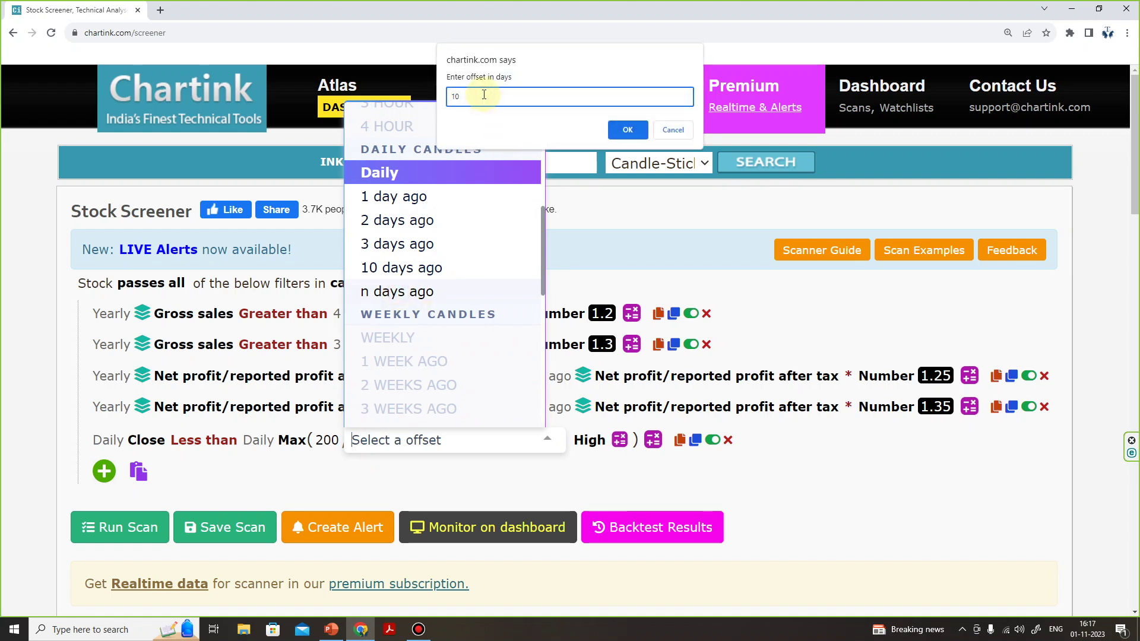
text(00)
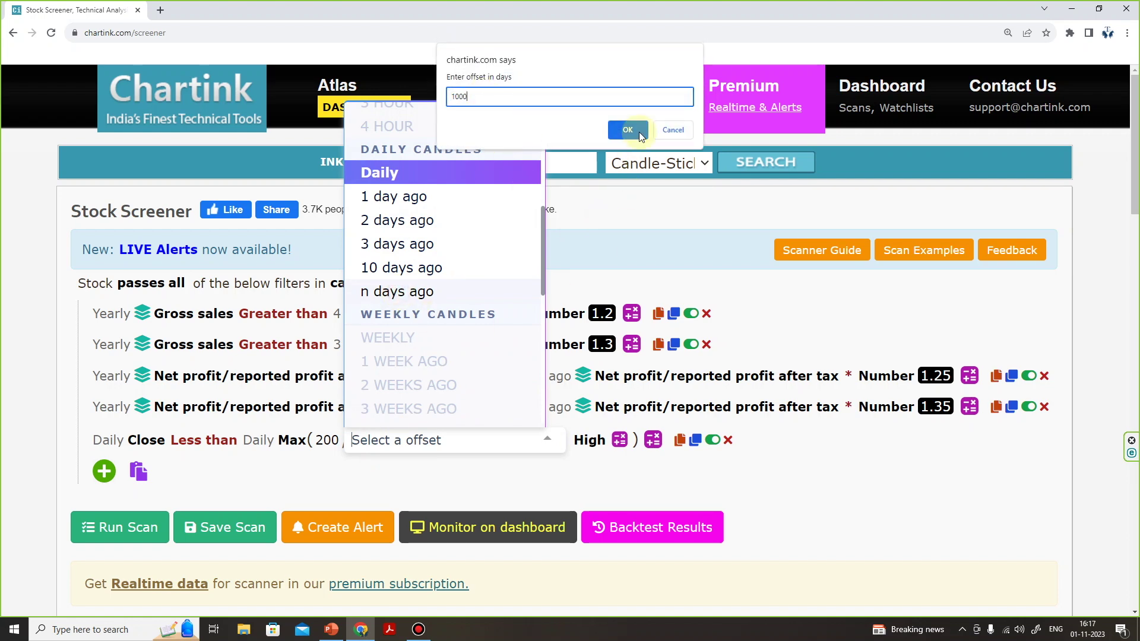
click(628, 130)
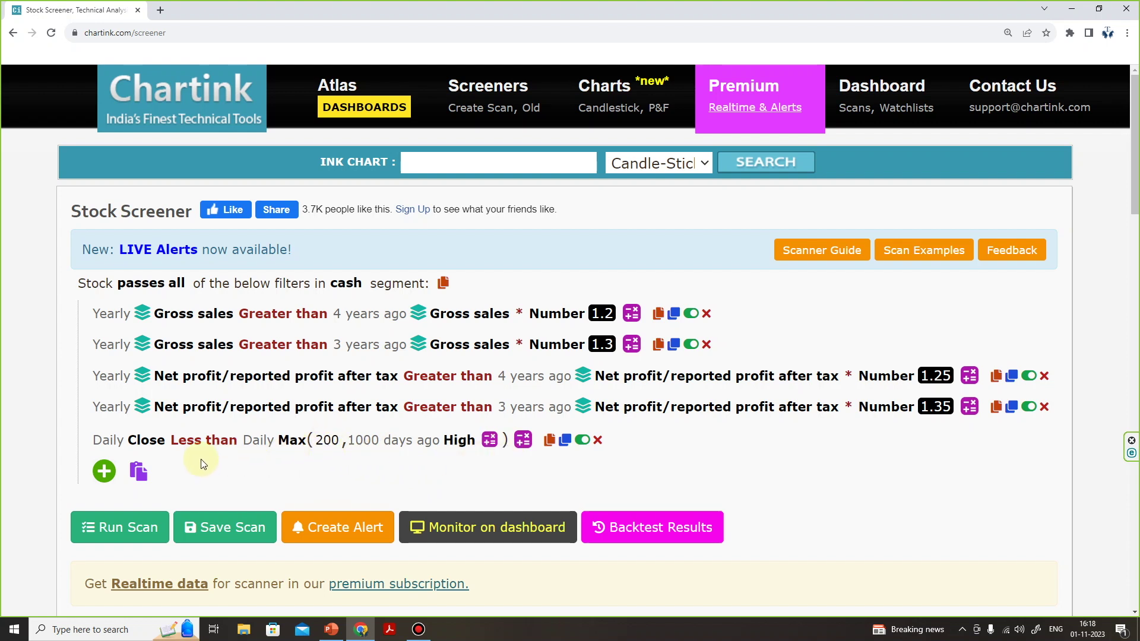
Multiply the Max expression by the number 2 and run the scan
click(524, 442)
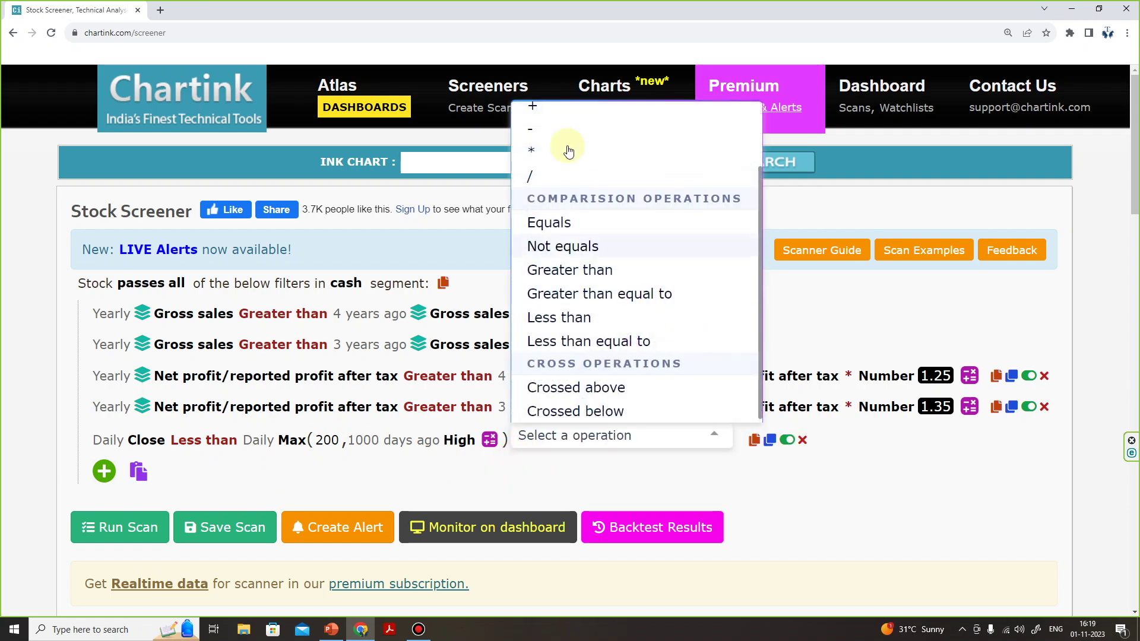
click(538, 151)
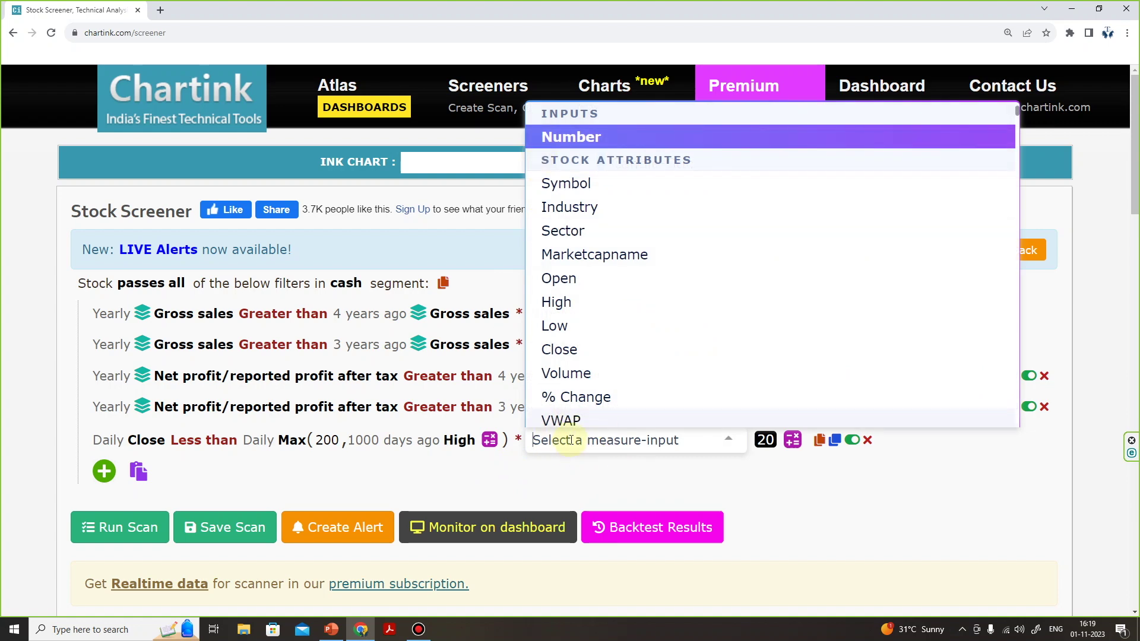
text(num)
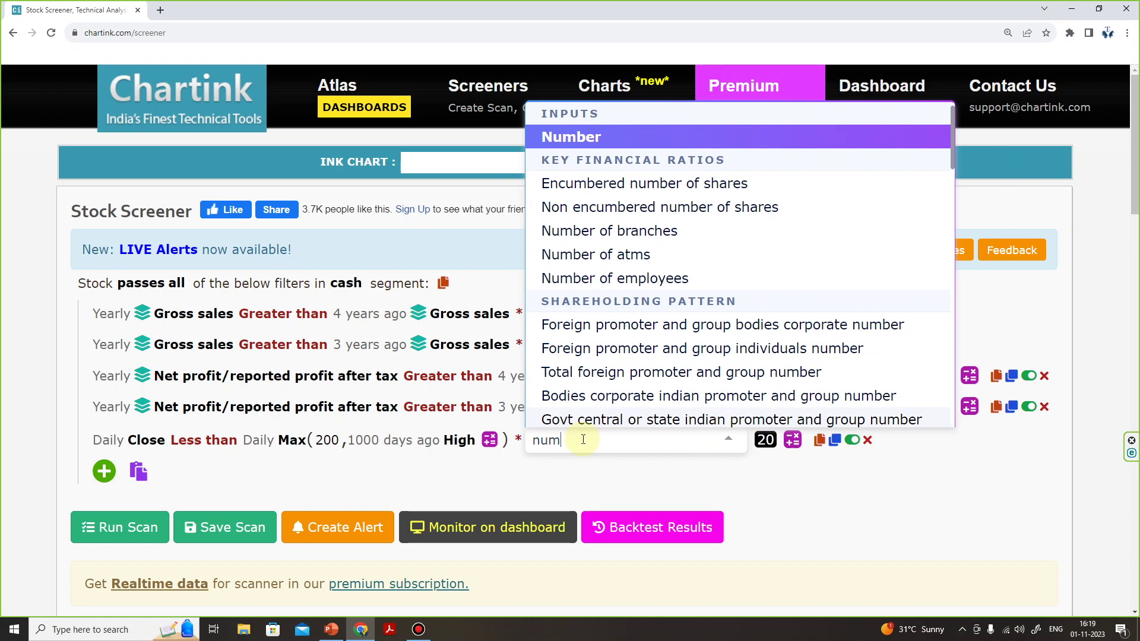
click(569, 137)
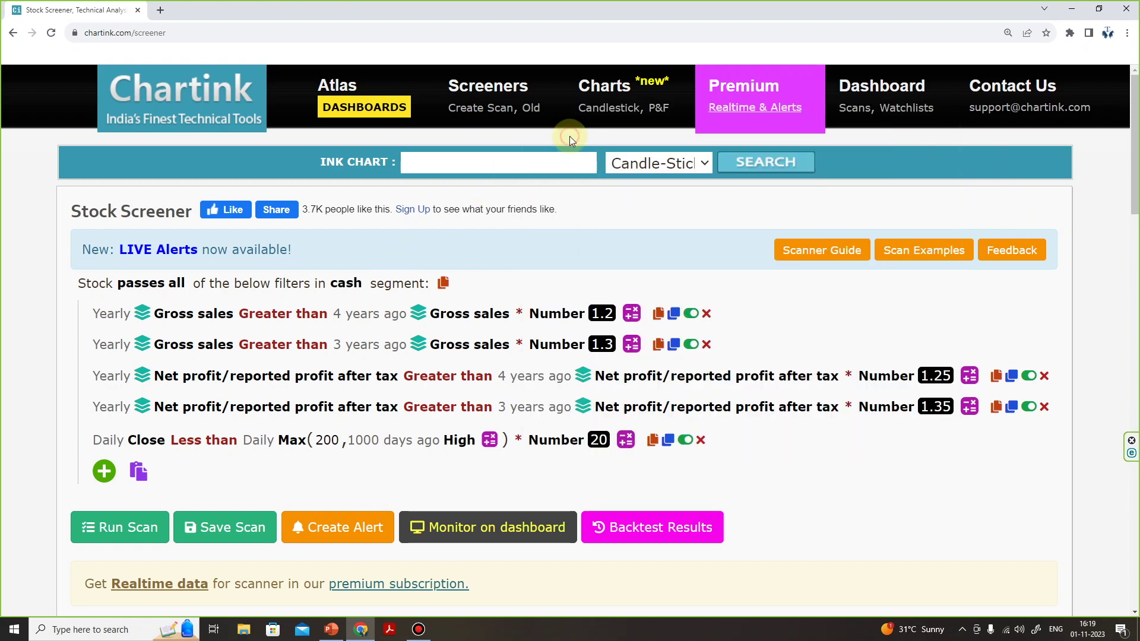
click(601, 440)
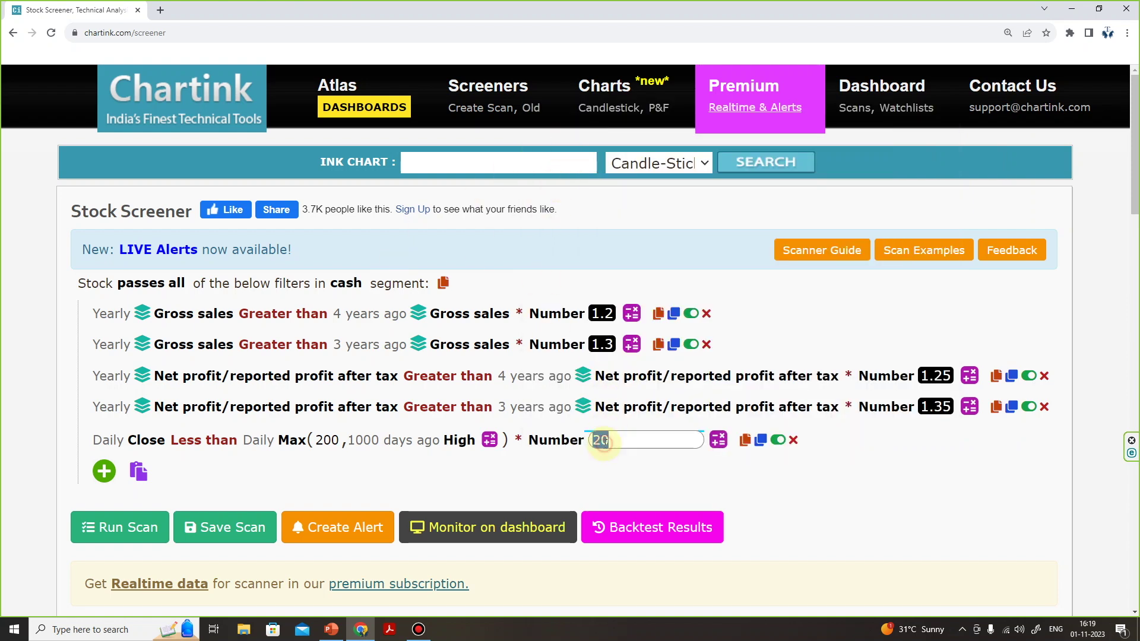
key(BackSpace)
click(677, 484)
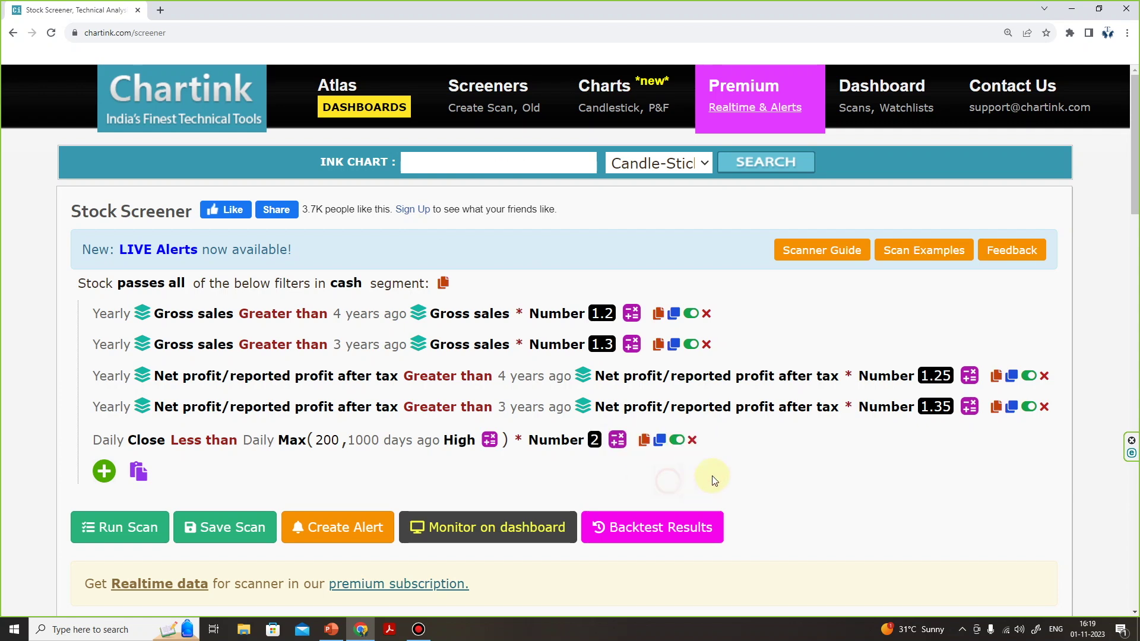
click(101, 535)
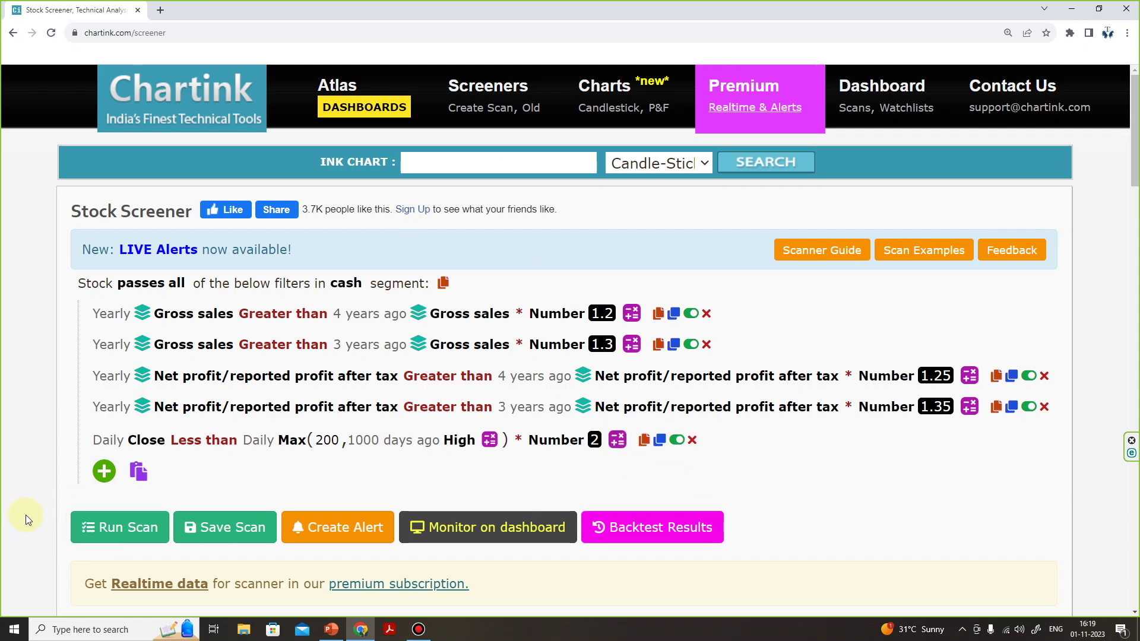
scroll(36, 528, down, 10)
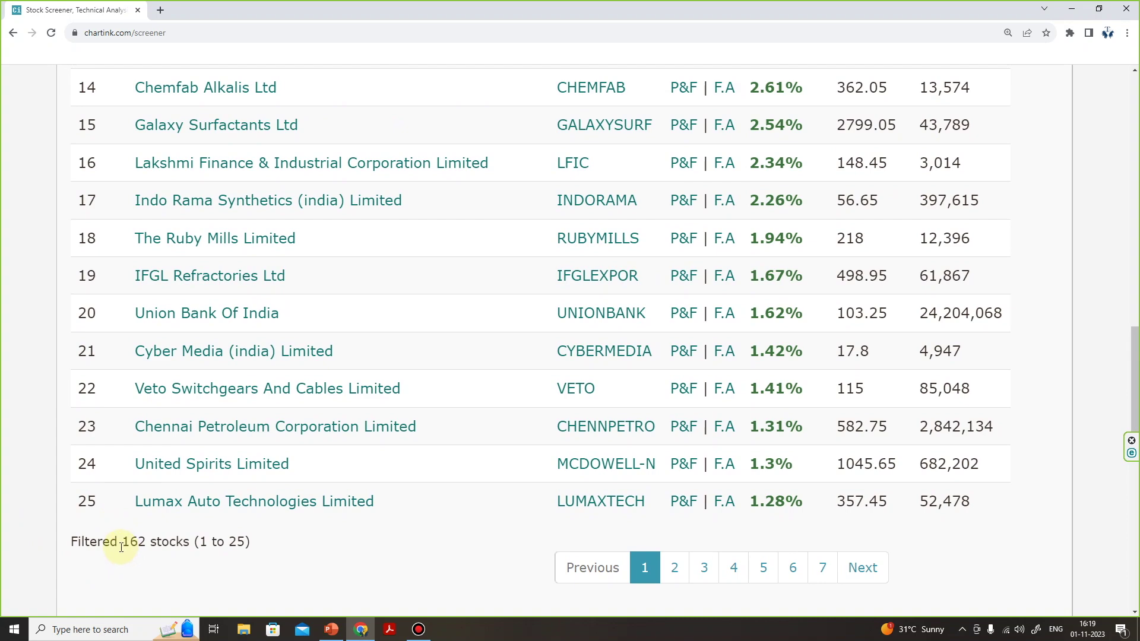
drag(123, 541, 254, 541)
scroll(11, 461, up, 10)
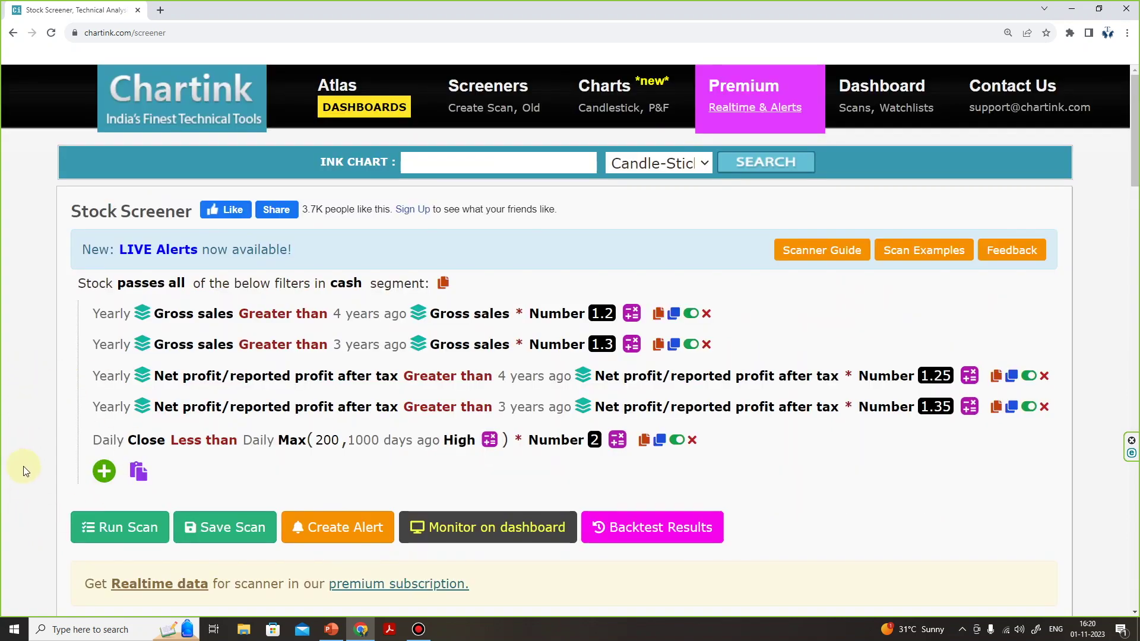
scroll(24, 469, down, 1)
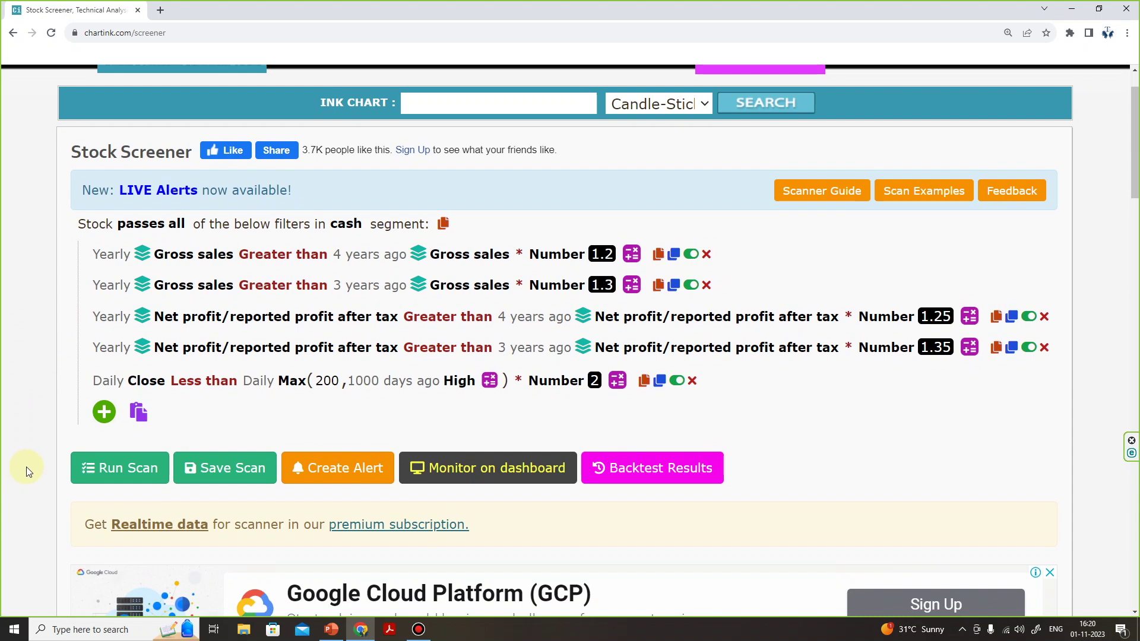
scroll(27, 487, down, 3)
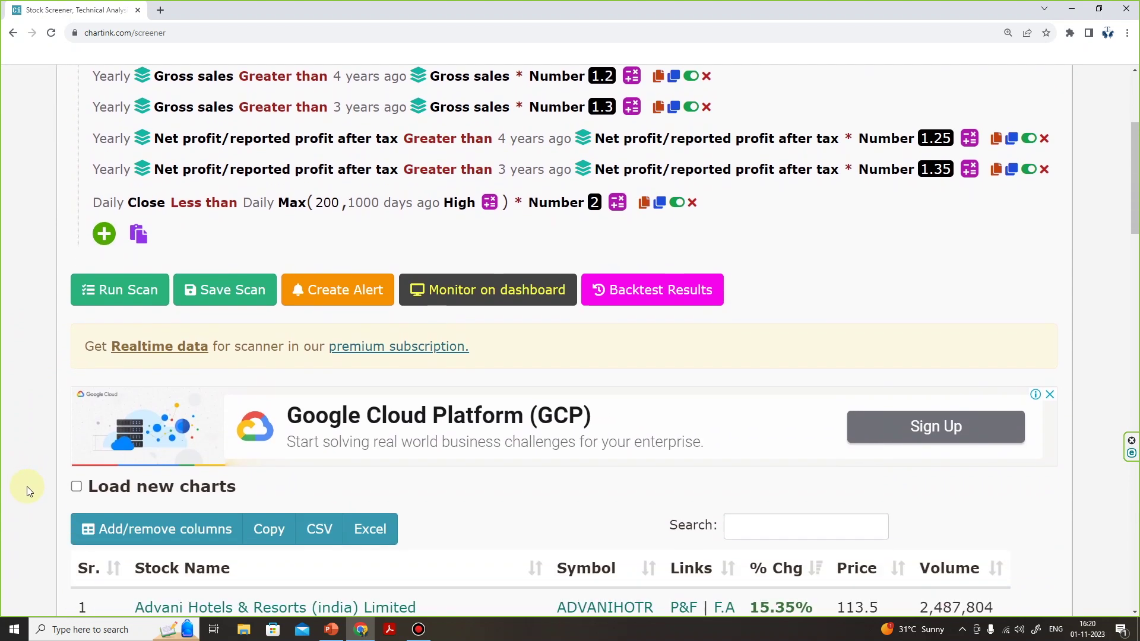
scroll(19, 482, down, 3)
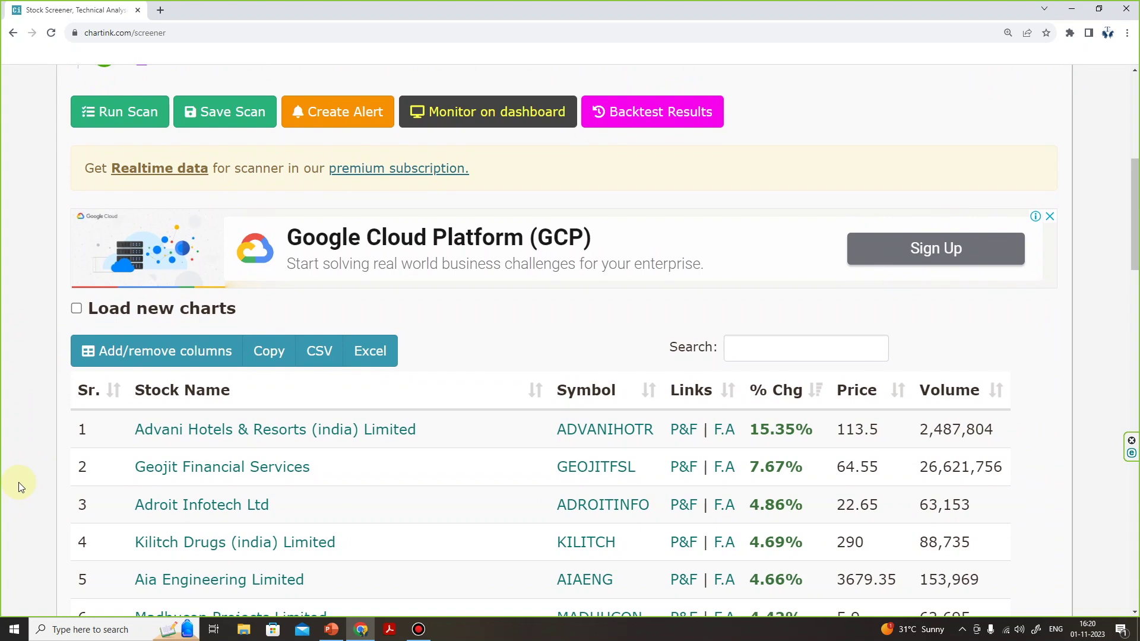
scroll(19, 482, up, 6)
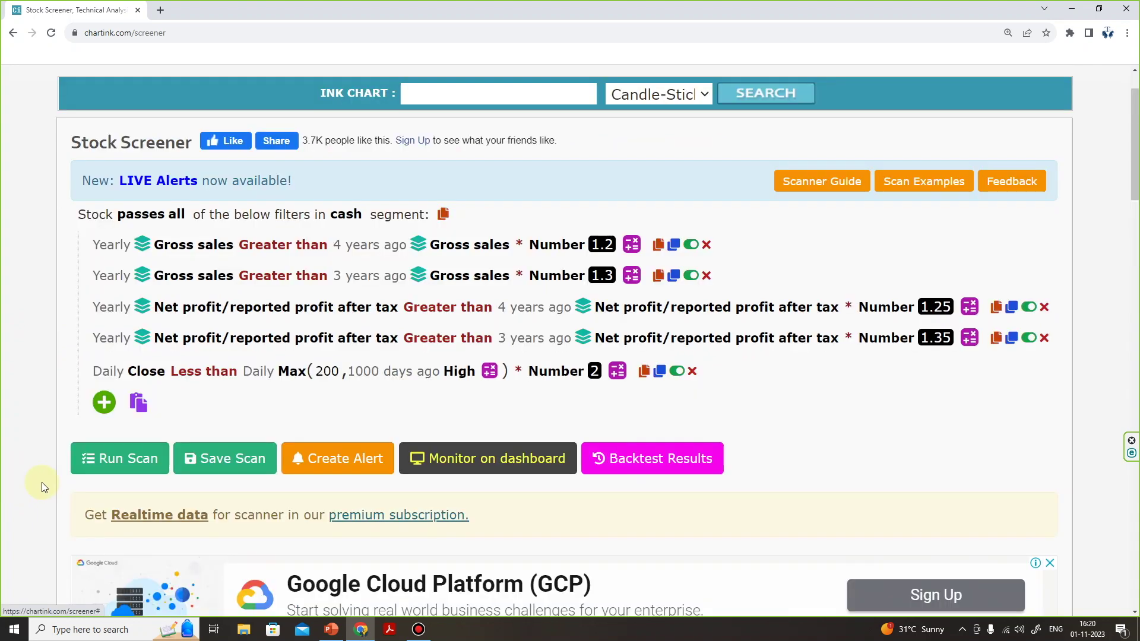
scroll(42, 482, down, 2)
scroll(42, 483, down, 2)
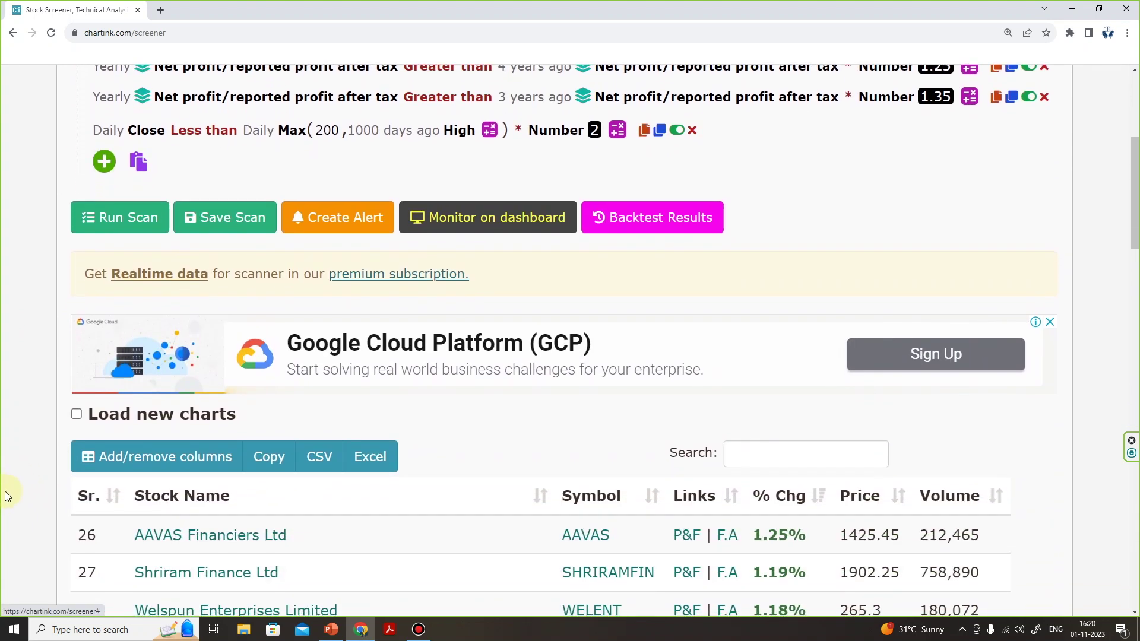
scroll(17, 487, down, 3)
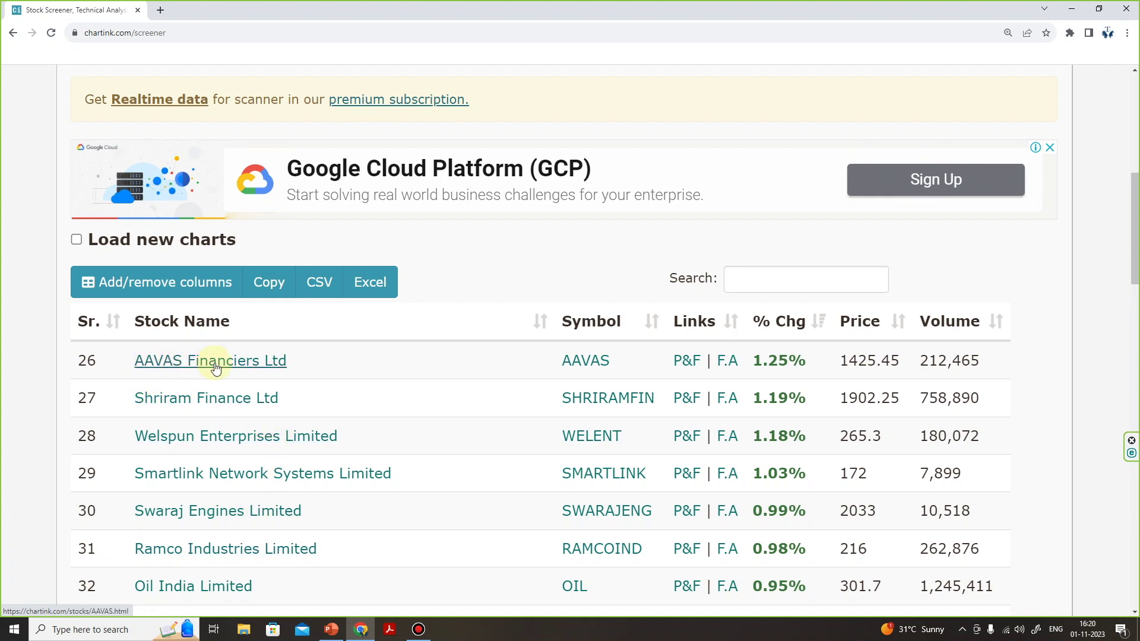
Load the Screener.in site in a new browser tab
click(159, 10)
click(167, 31)
text(scree)
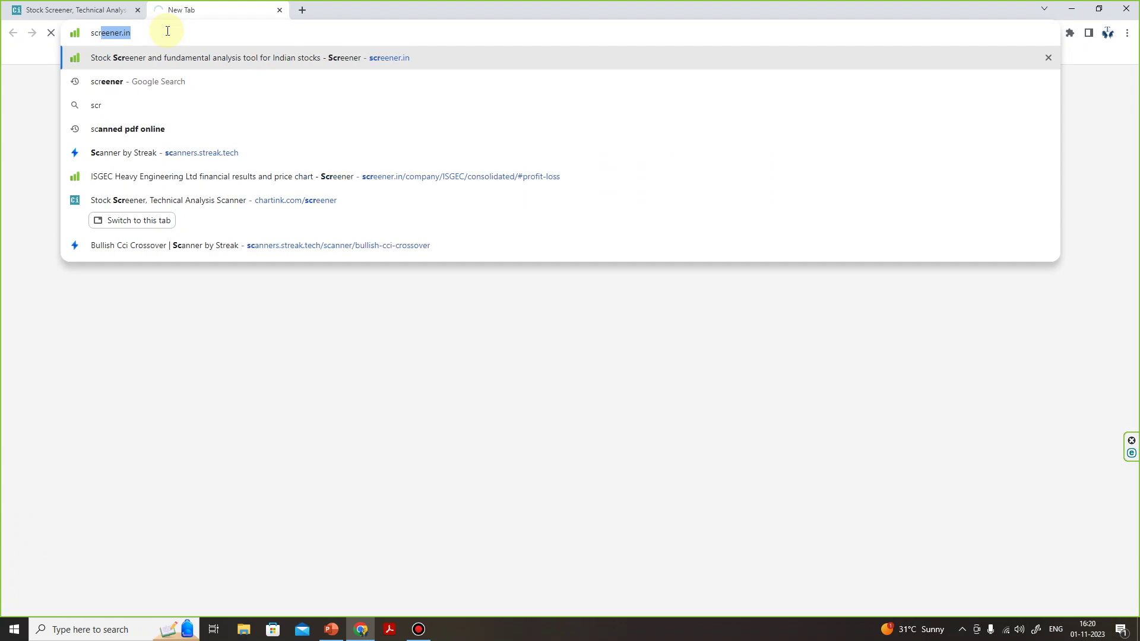
key(Return)
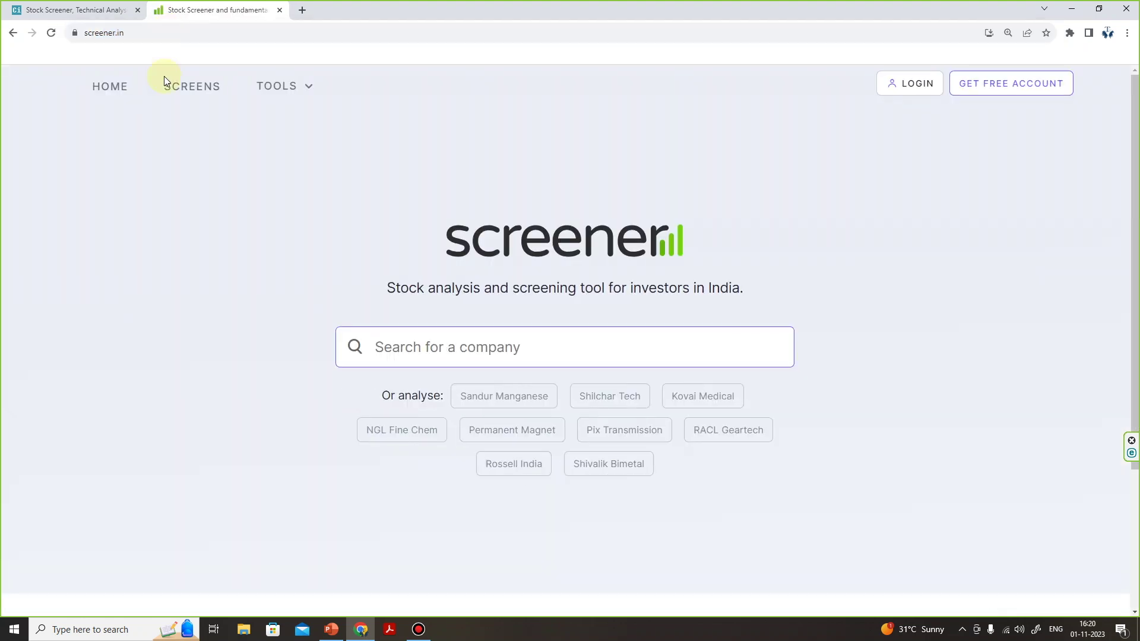
Search 'aavas', open AAVAS Financiers Ltd and show the 5Yr price chart
text(aavas)
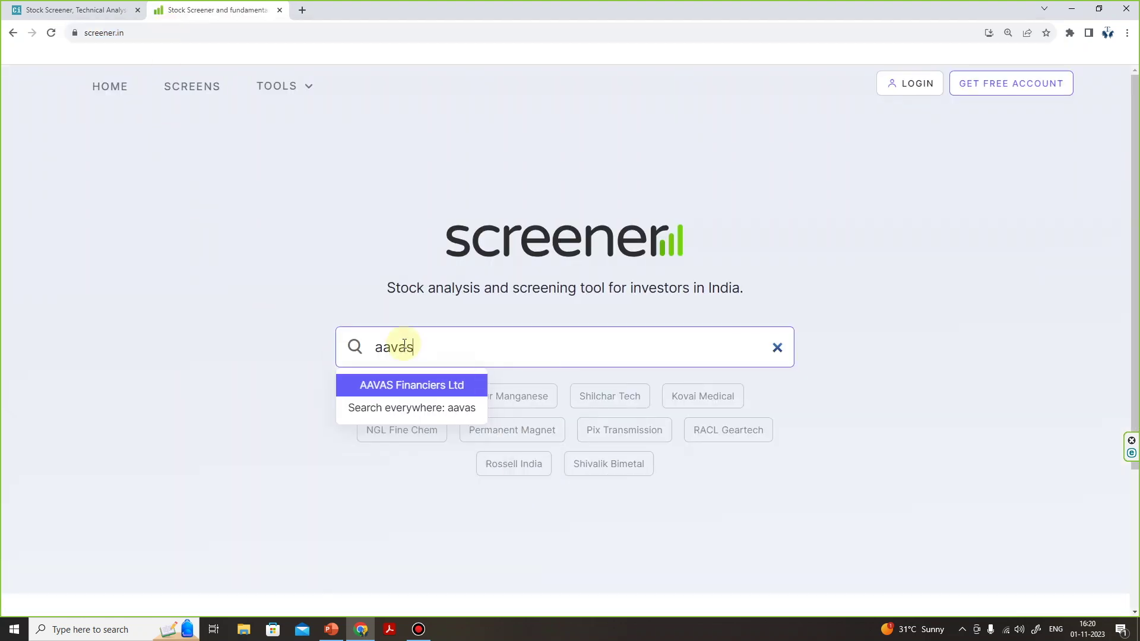
click(411, 380)
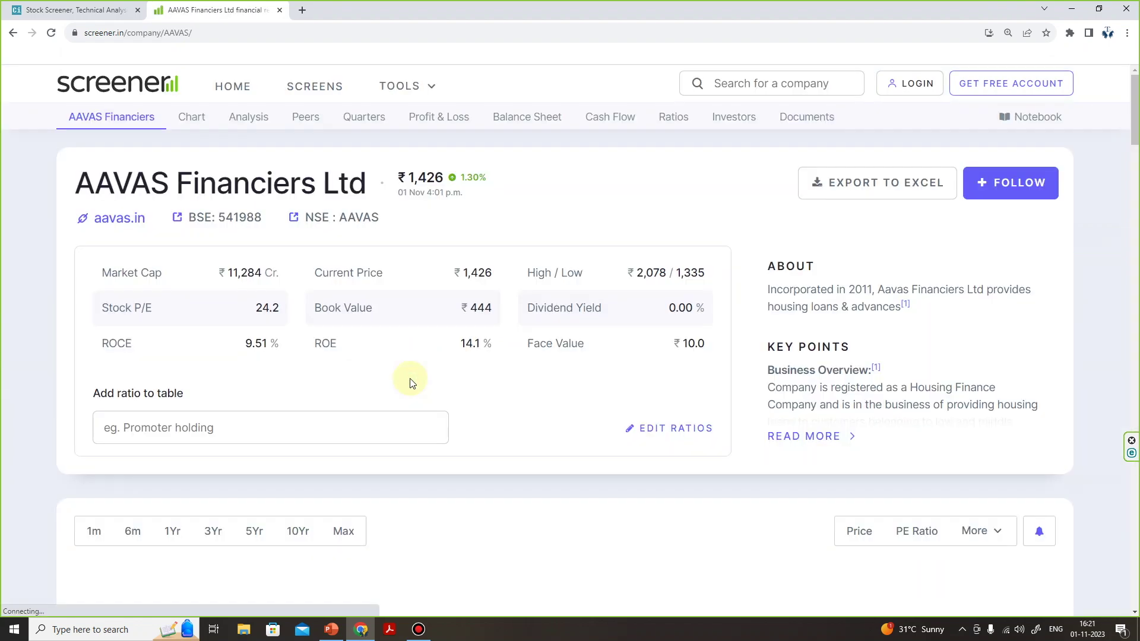
scroll(257, 295, down, 4)
click(263, 295)
scroll(275, 344, down, 2)
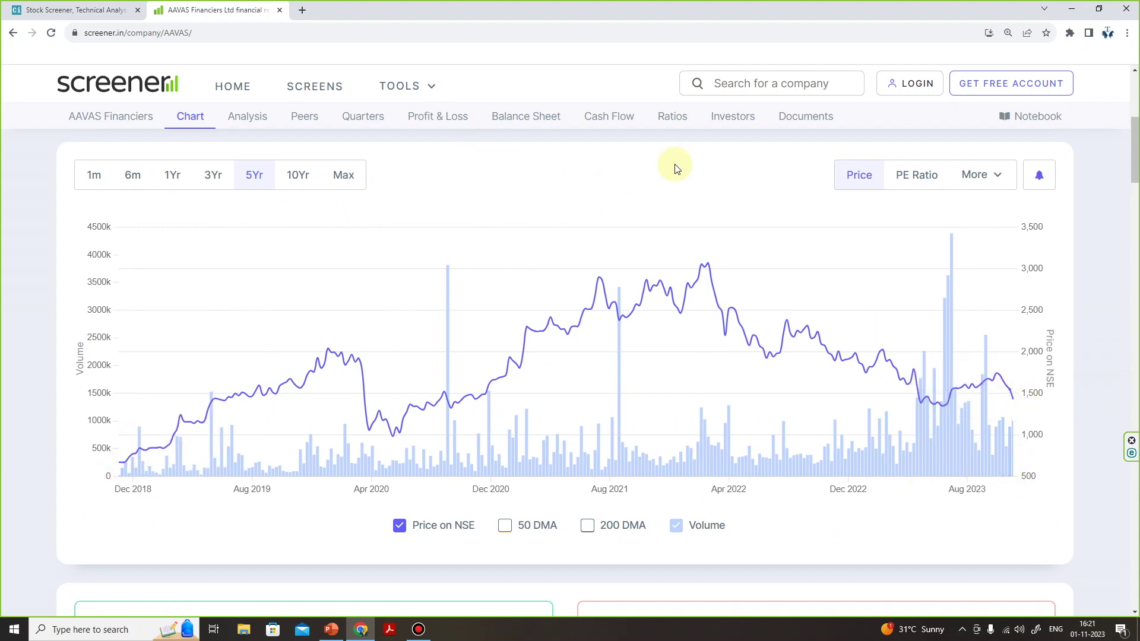
click(439, 117)
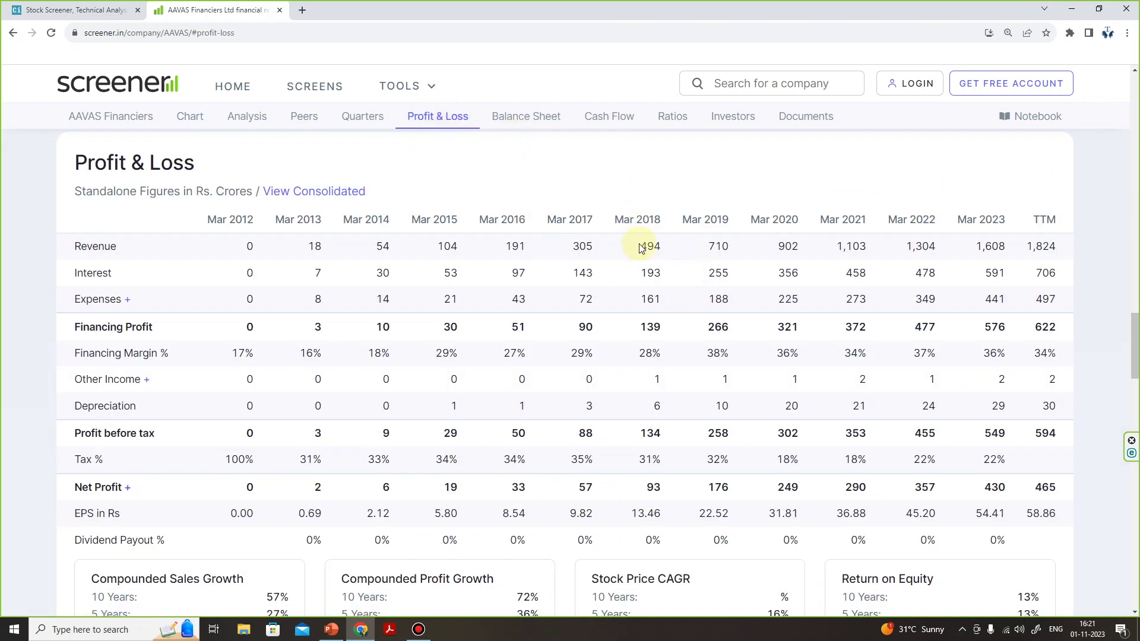
drag(644, 247, 673, 251)
drag(977, 246, 990, 247)
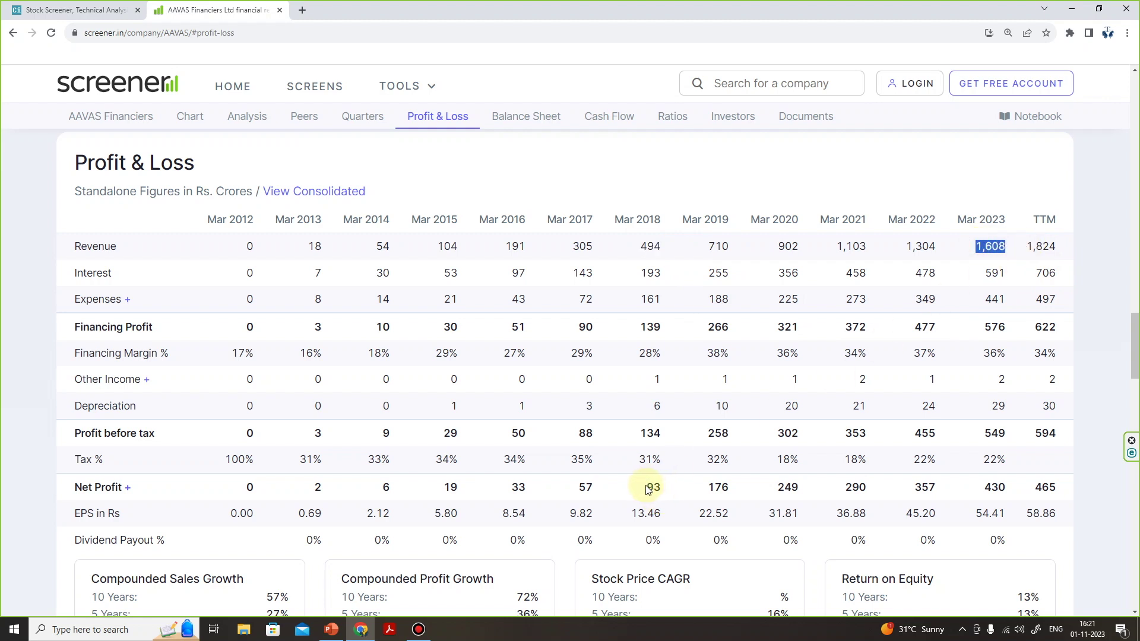
drag(648, 489, 678, 493)
drag(981, 487, 1017, 488)
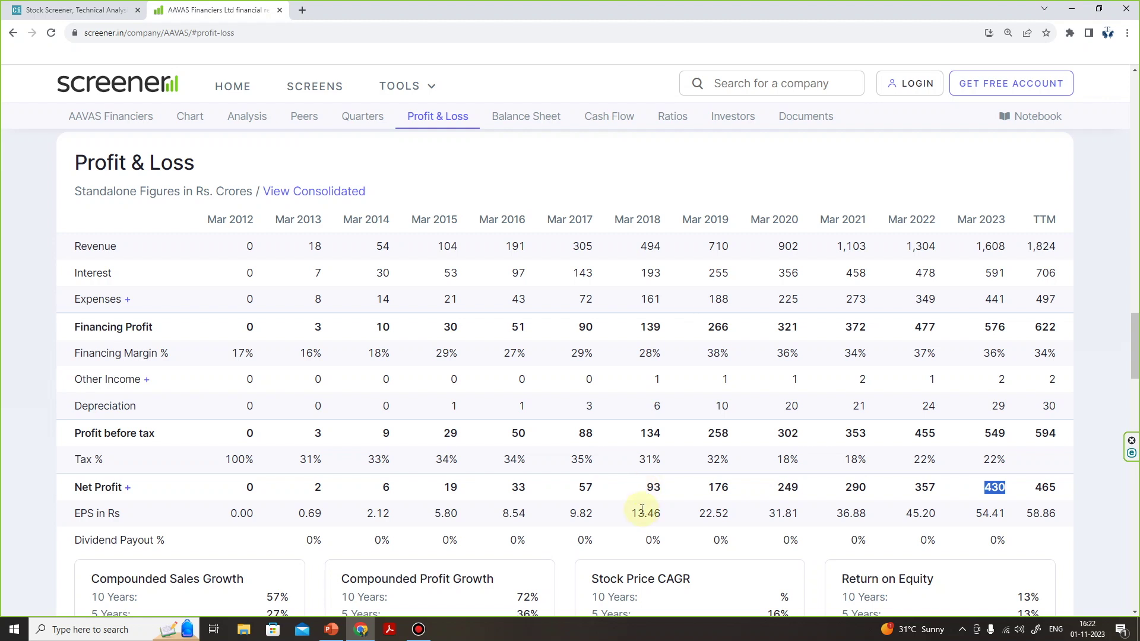
scroll(641, 509, up, 20)
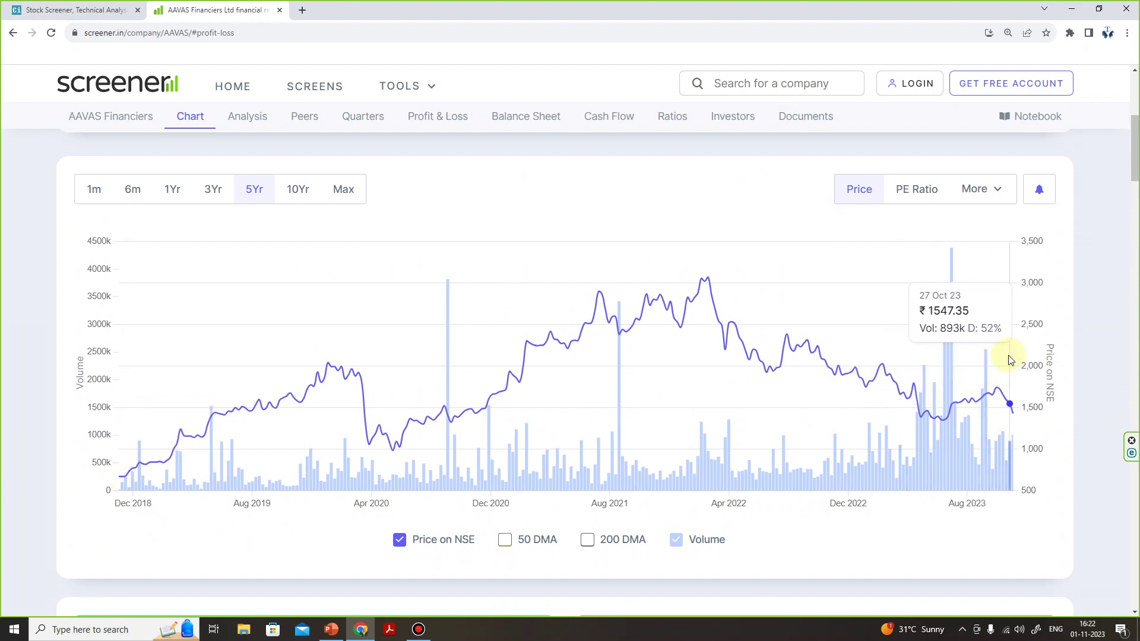
click(443, 116)
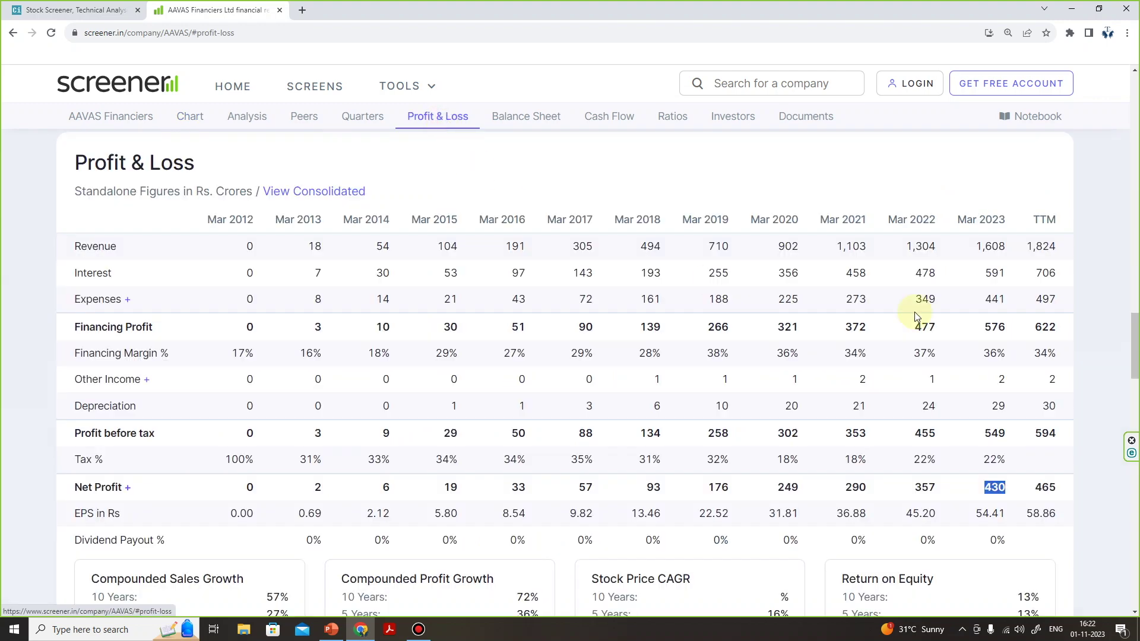
drag(974, 245, 1068, 255)
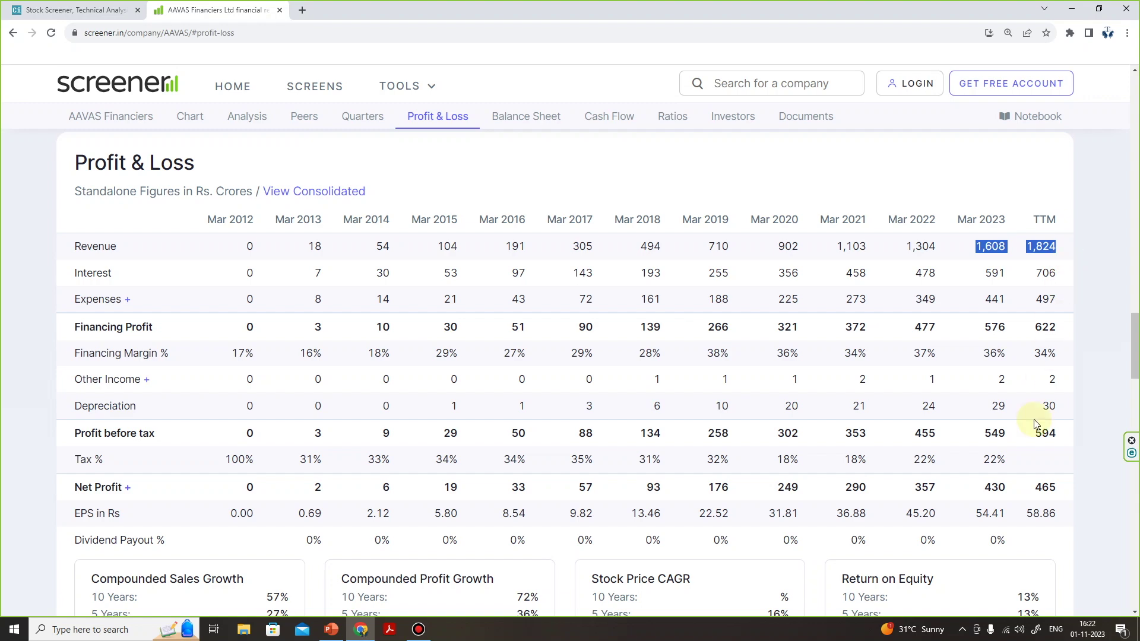
drag(985, 488, 1054, 488)
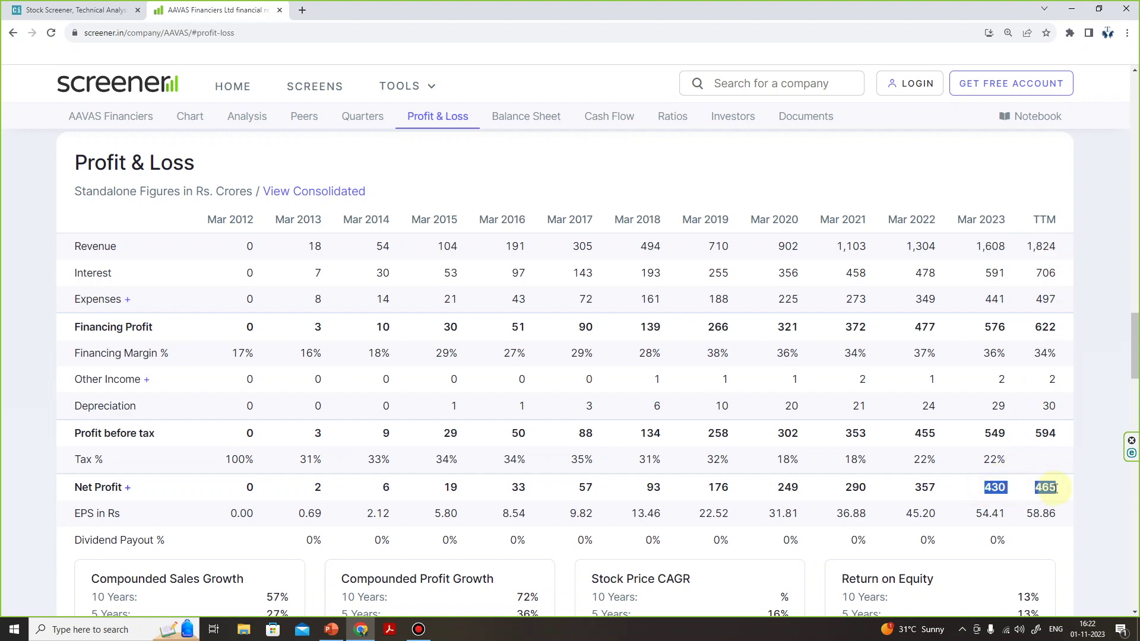
click(1077, 390)
scroll(1077, 390, down, 2)
scroll(1076, 390, up, 3)
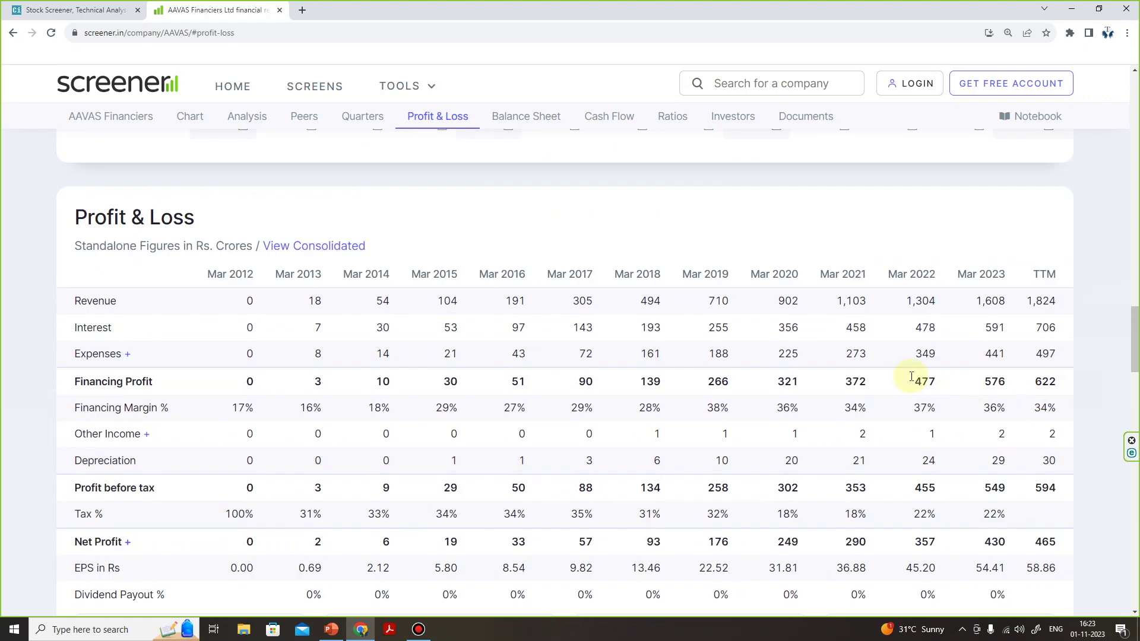
scroll(1078, 358, up, 15)
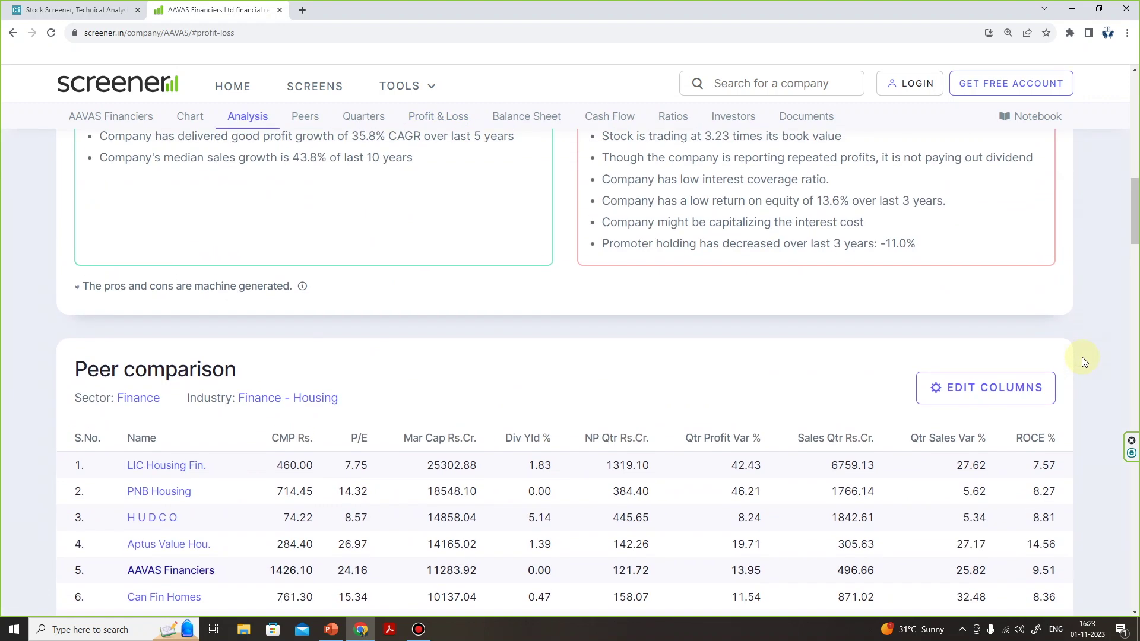
scroll(1082, 357, up, 8)
scroll(297, 475, down, 1)
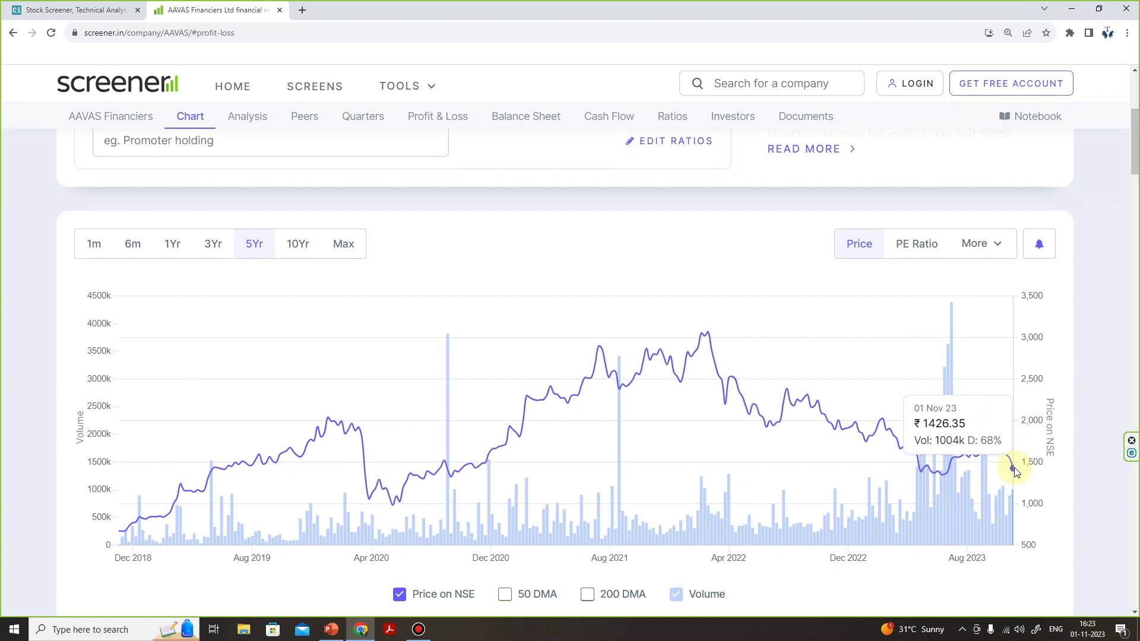
Find Vedanta in the Chartink results, open its Screener.in Profit & Loss and select Mar 2018–Mar 2023 sales
key(ctrl+shift+Tab)
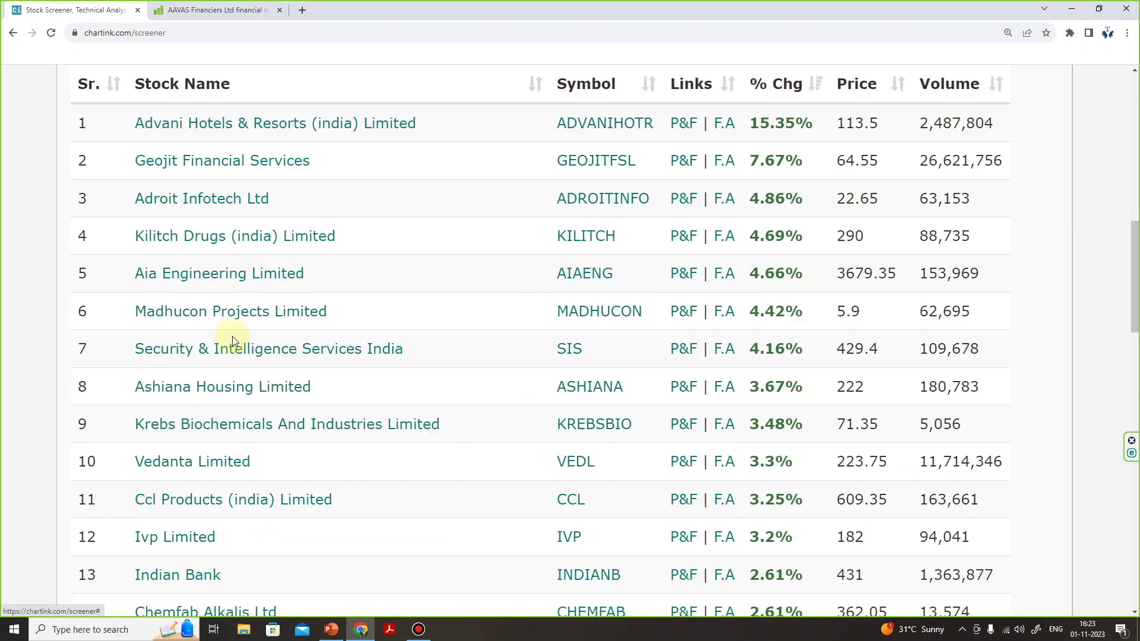
scroll(183, 389, down, 2)
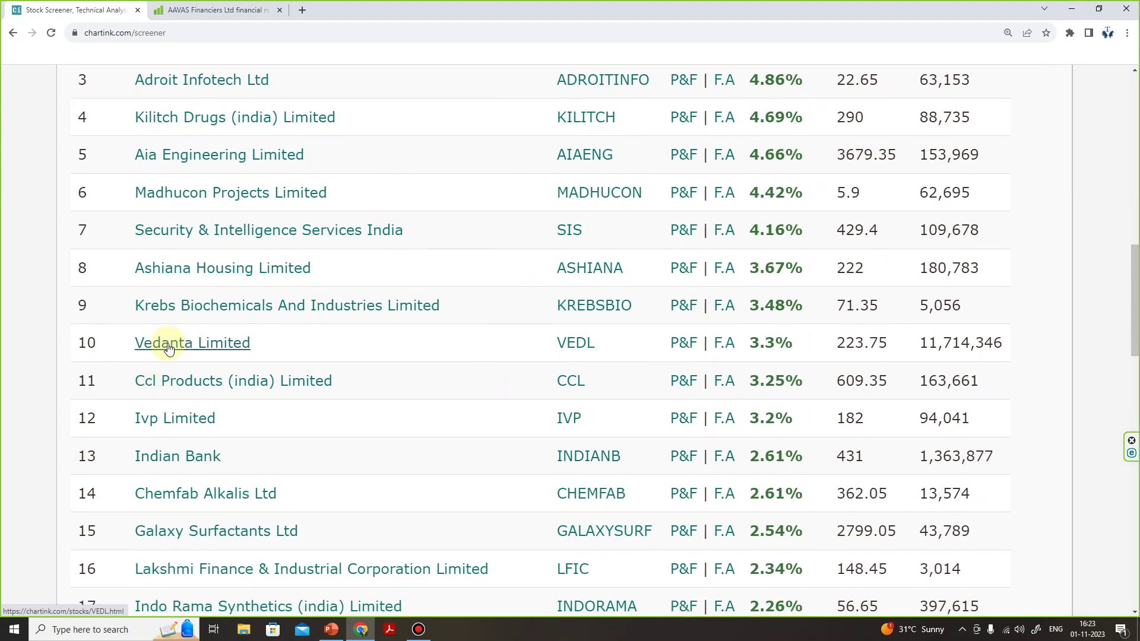
click(243, 10)
click(731, 85)
text(ve)
click(655, 272)
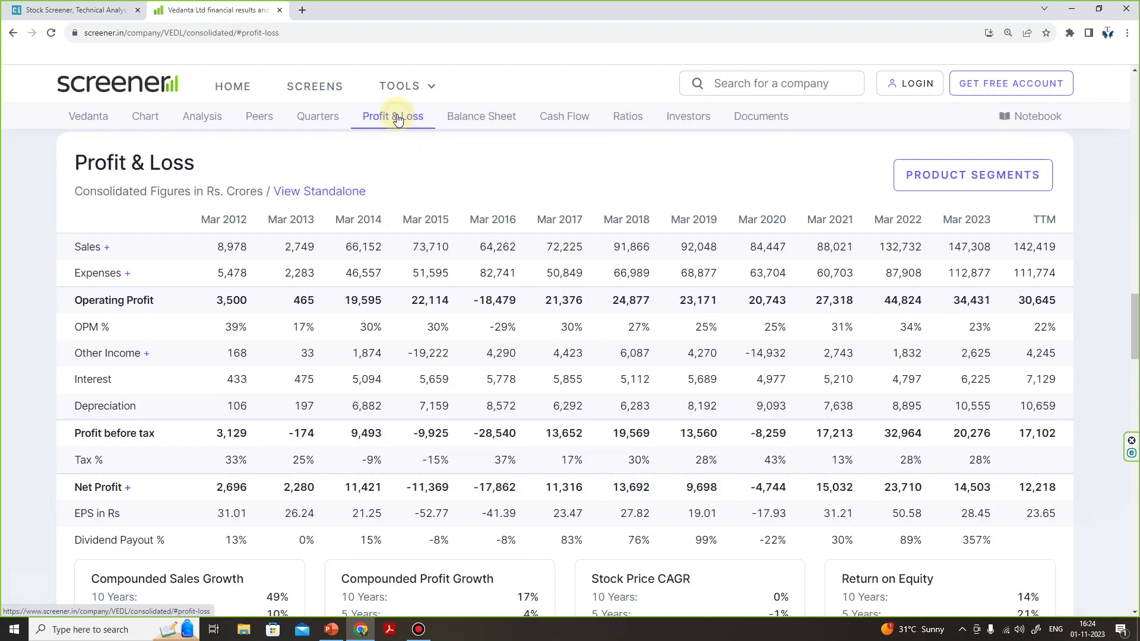
drag(616, 248, 989, 245)
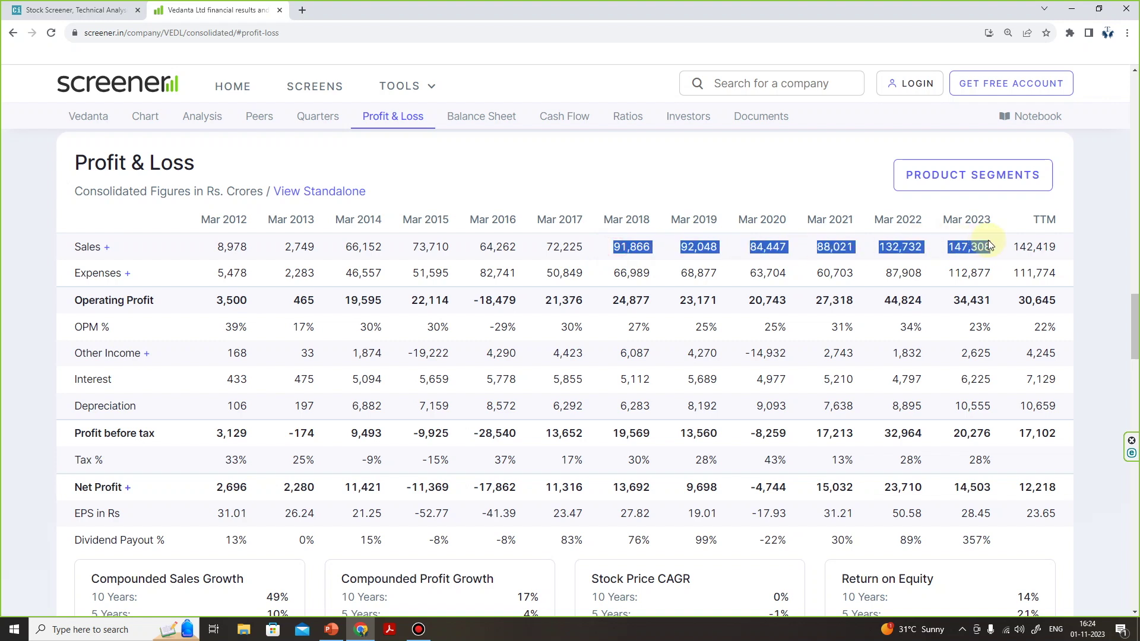